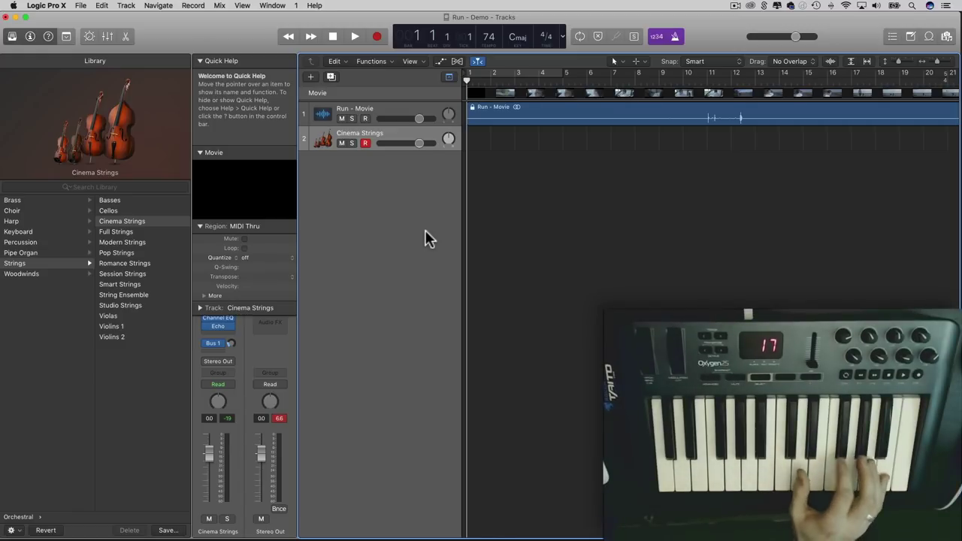
Play the movie while rehearsing with Cinema Strings, scrub the playhead across its scenes between bars 8 and 16, and return to bar 1.
key("space")
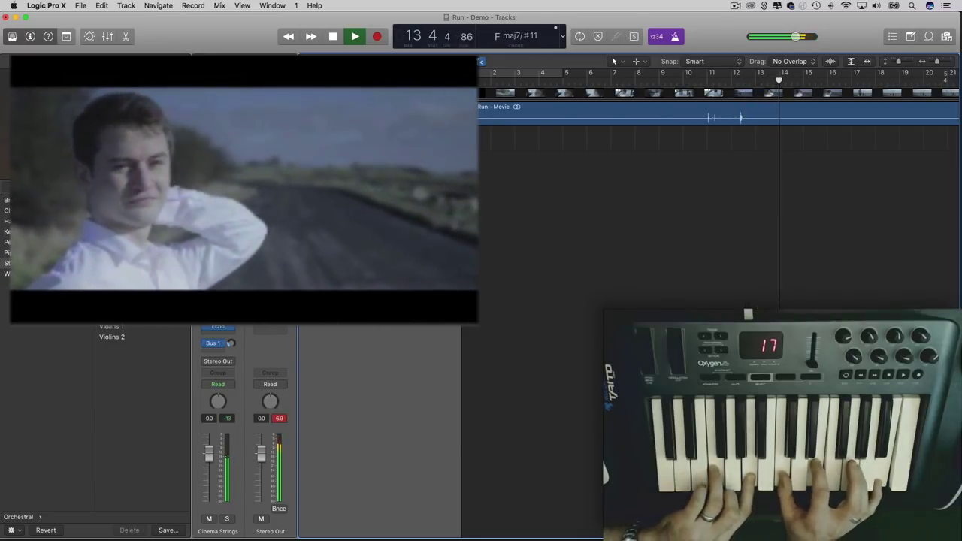
key("space")
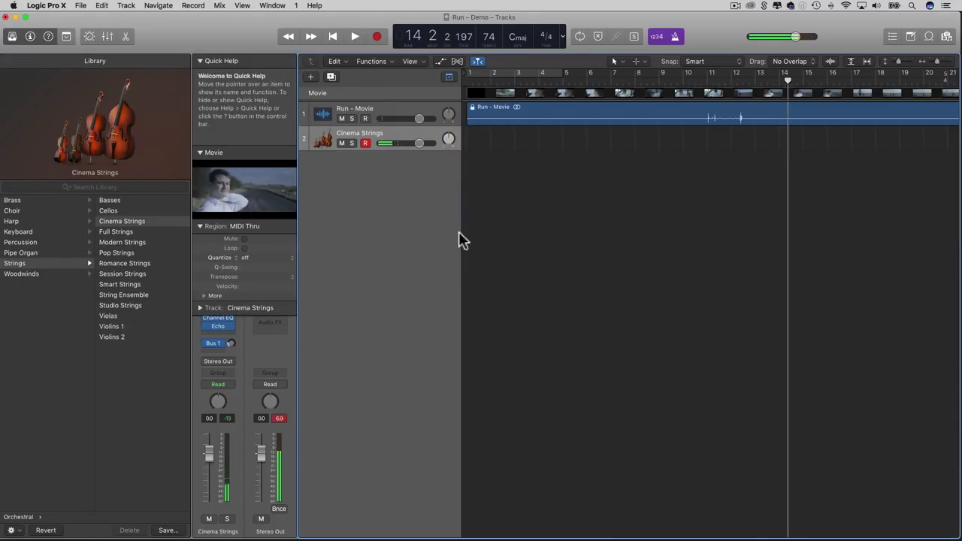
left_click_drag(803, 81, 647, 84)
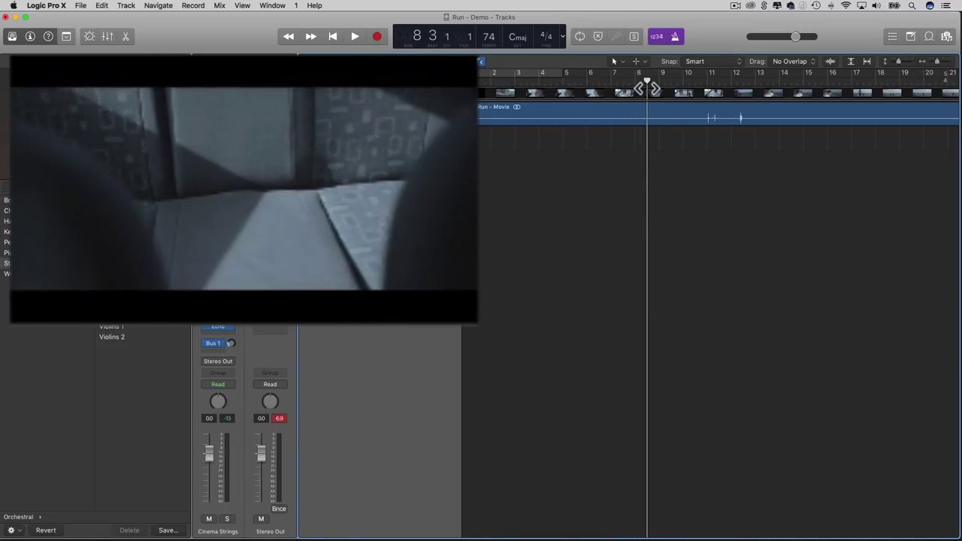
left_click_drag(648, 88, 712, 93)
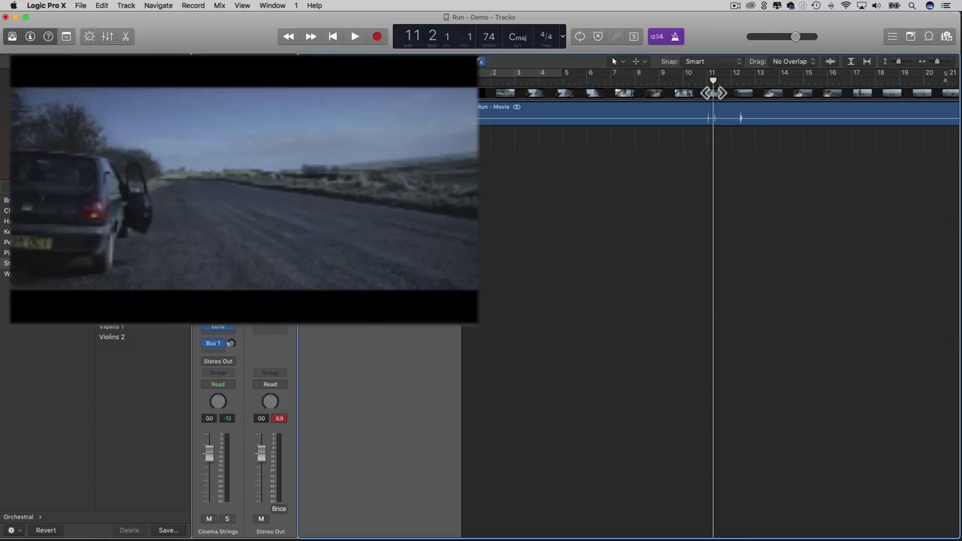
left_click_drag(713, 93, 842, 99)
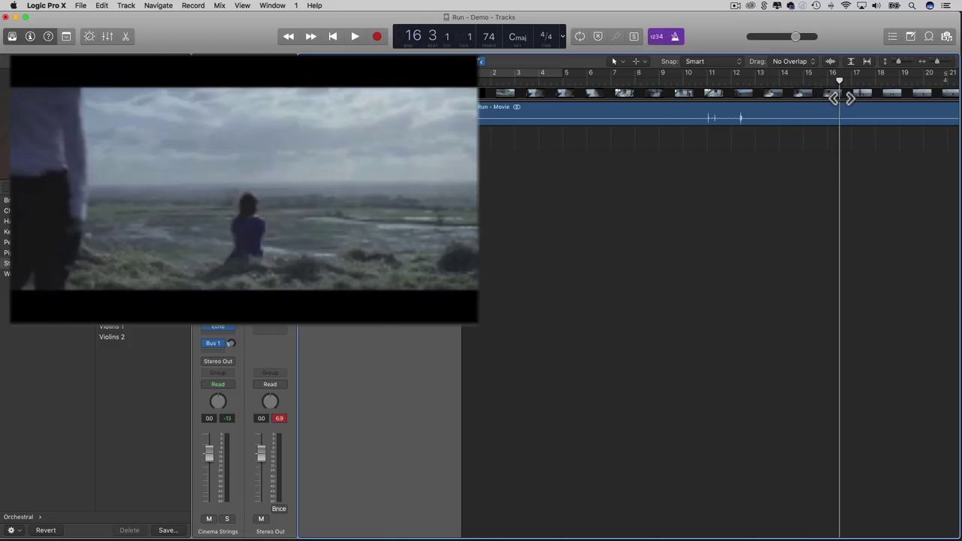
mouse_move(840, 98)
left_mouse_down()
mouse_move(819, 93)
mouse_move(828, 95)
left_mouse_up()
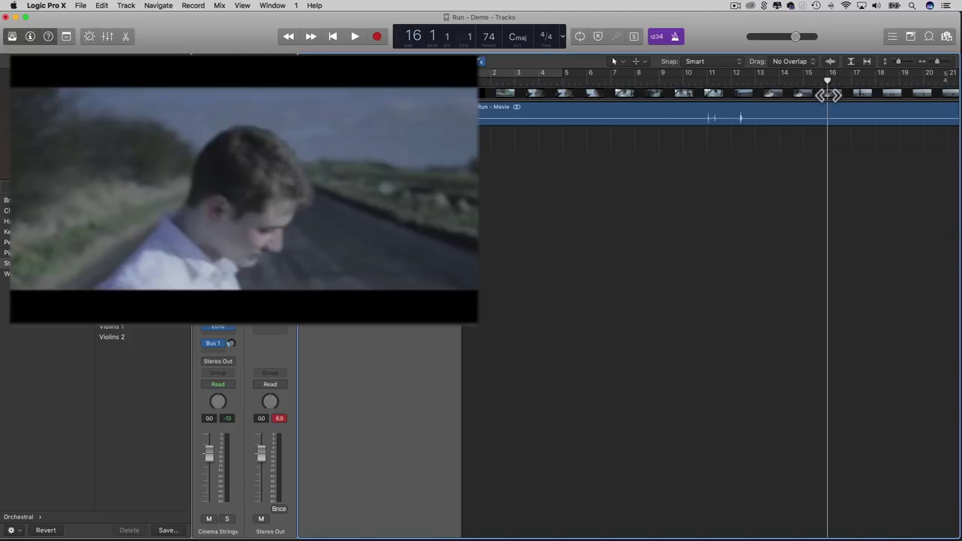
left_click_drag(828, 94, 466, 84)
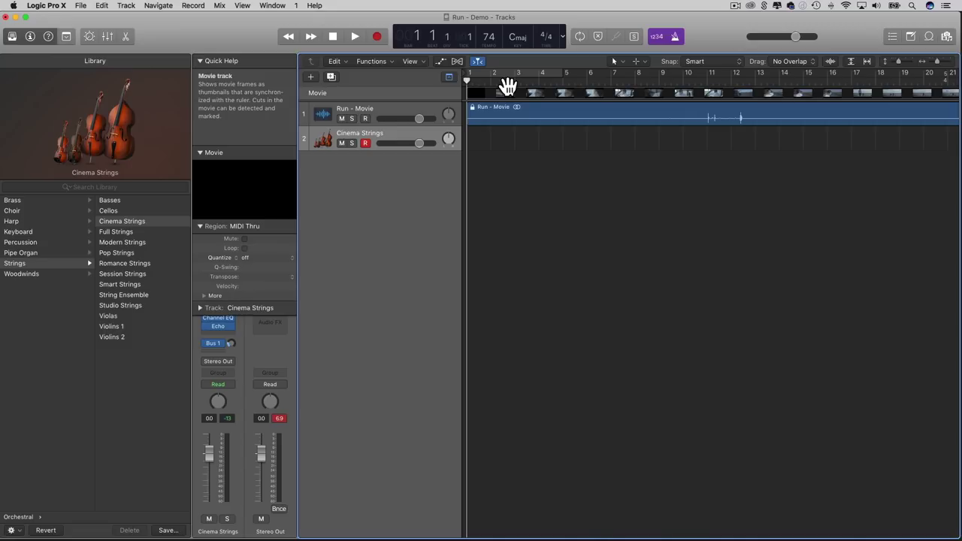
key("period")
key("comma")
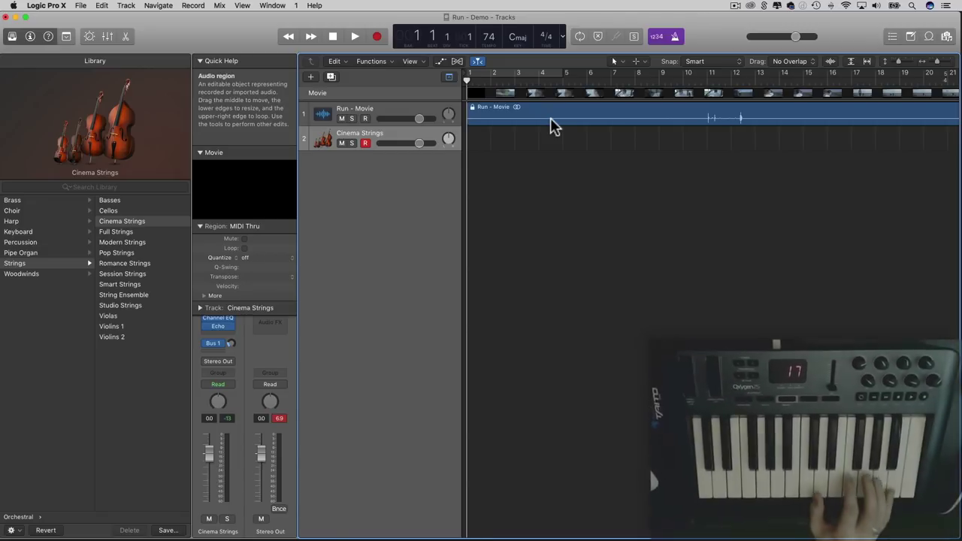
Record a Cinema Strings performance against the movie from bar 1 to about bar 16, and return the playhead to the start.
key("space")
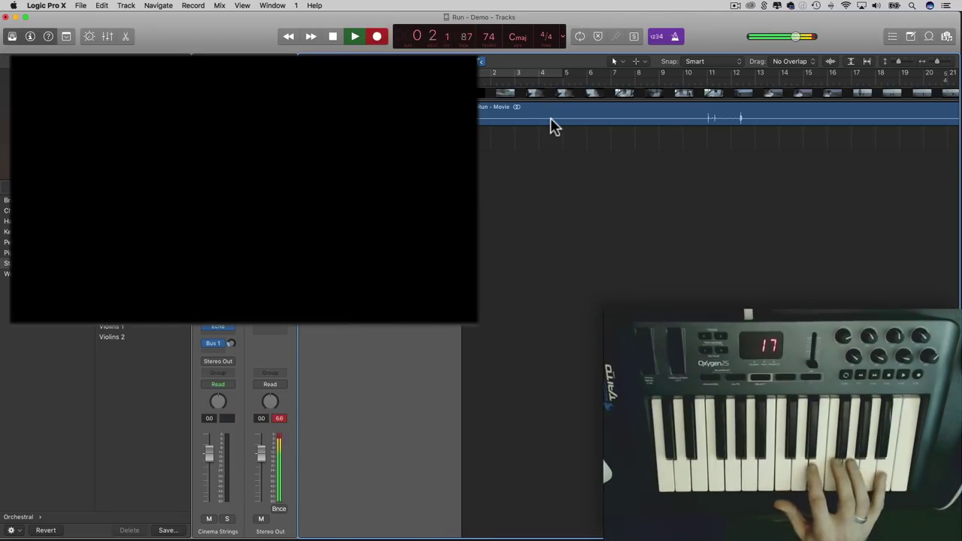
key("r")
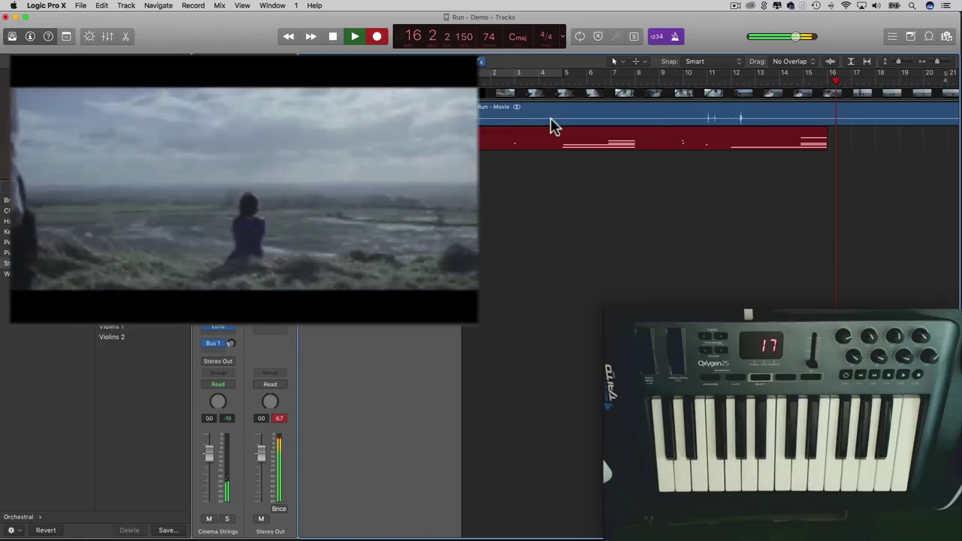
key("space")
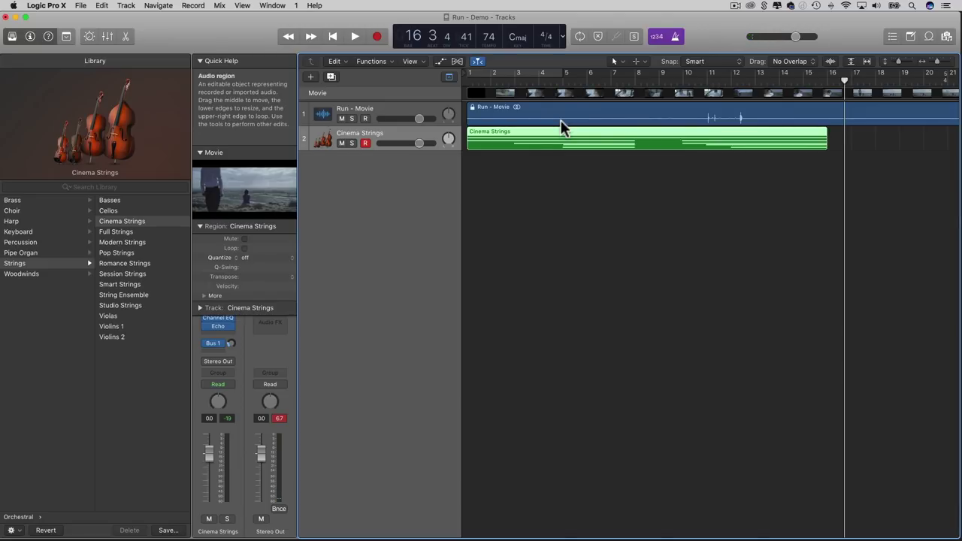
key("Return")
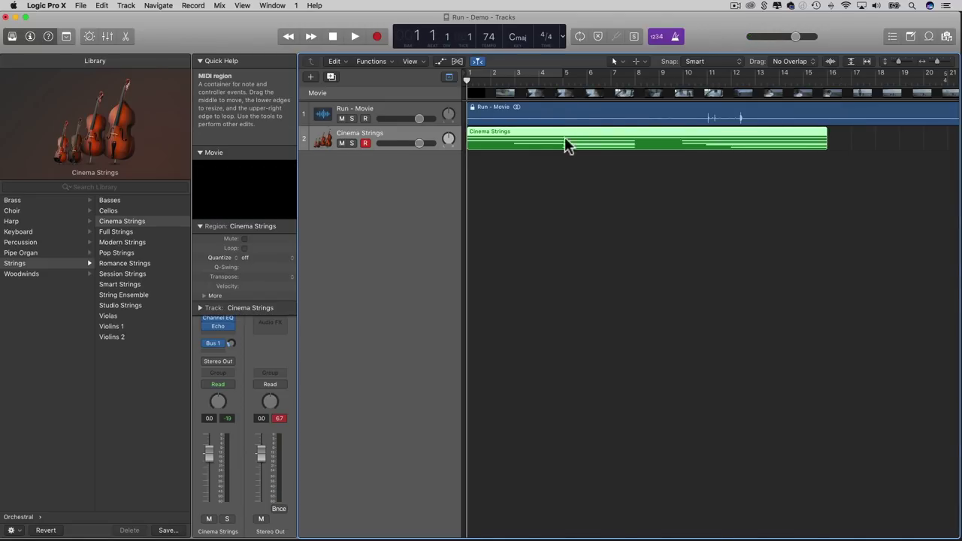
Open the recorded Cinema Strings region in the Piano Roll and enlarge the editor area.
double_click(565, 139)
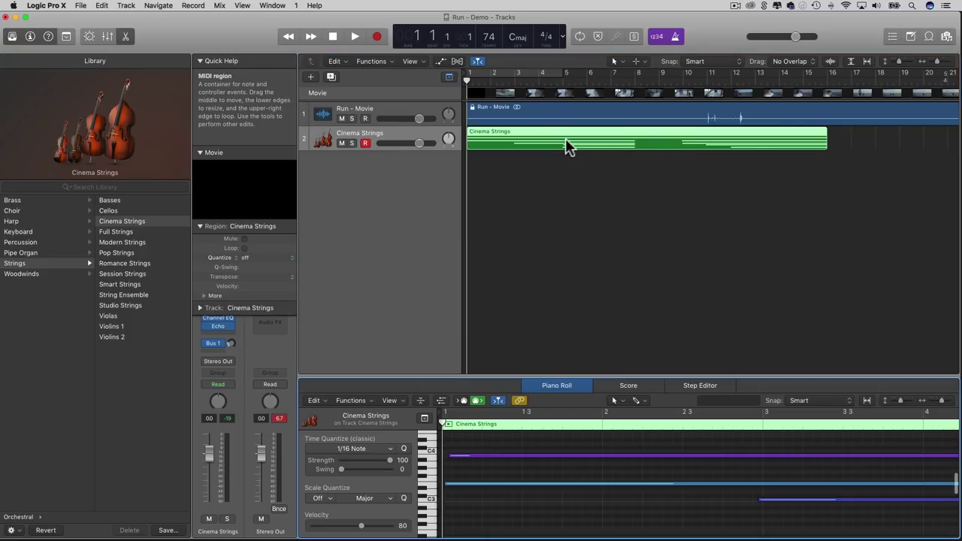
left_click_drag(571, 376, 578, 247)
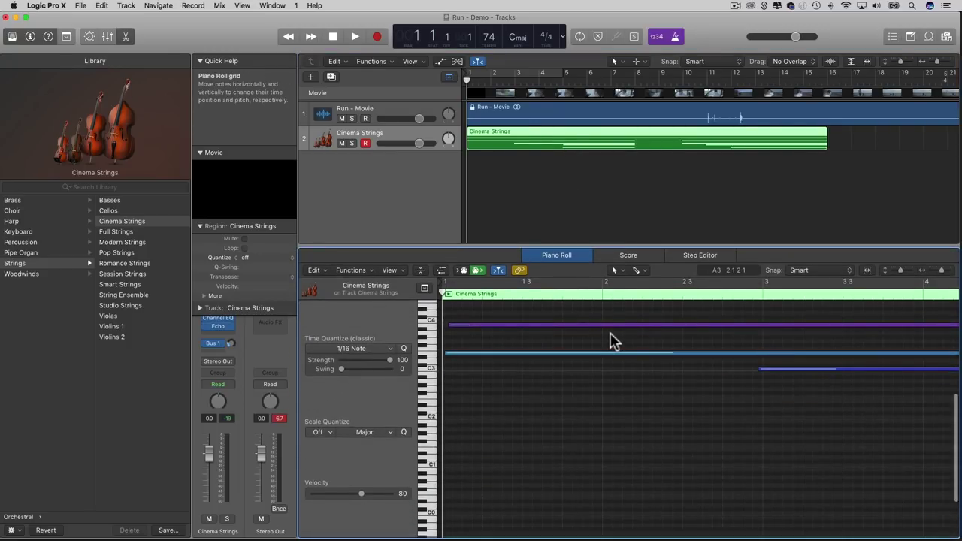
scroll(633, 340, "left", 1)
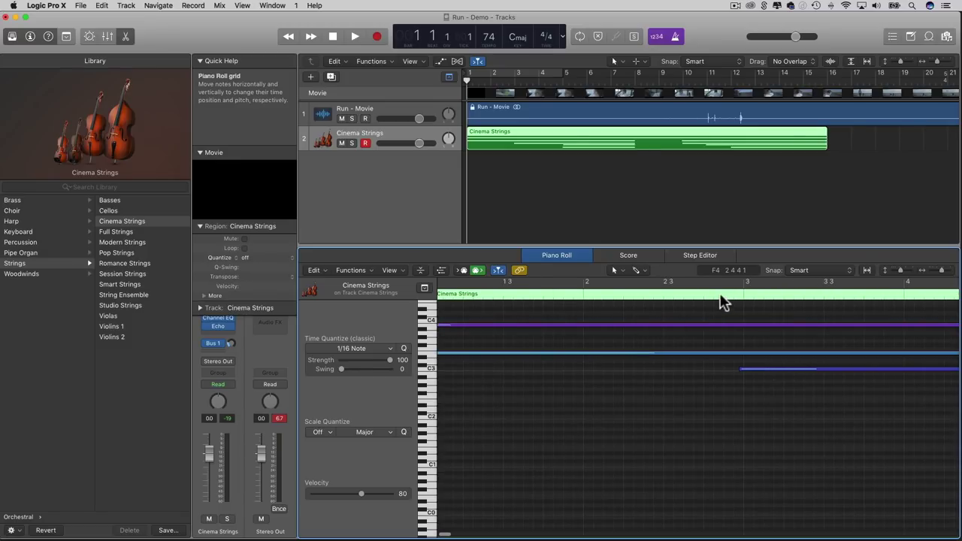
Play the region with the movie and extend the ends of the four lower notes near bar 8 to about bar 8 beat 2.
double_click(720, 297)
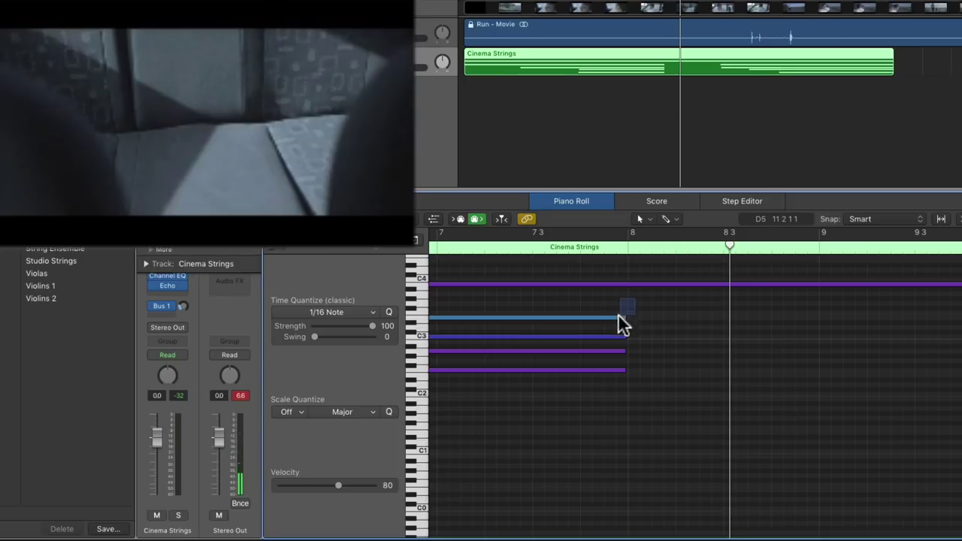
left_click_drag(611, 368, 666, 375)
scroll(619, 354, "left", 10)
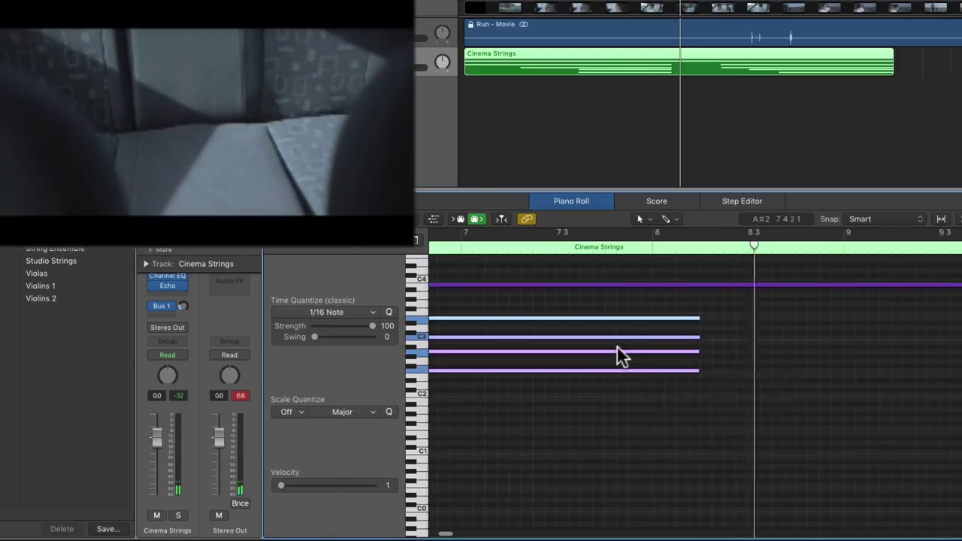
scroll(623, 348, "left", 3)
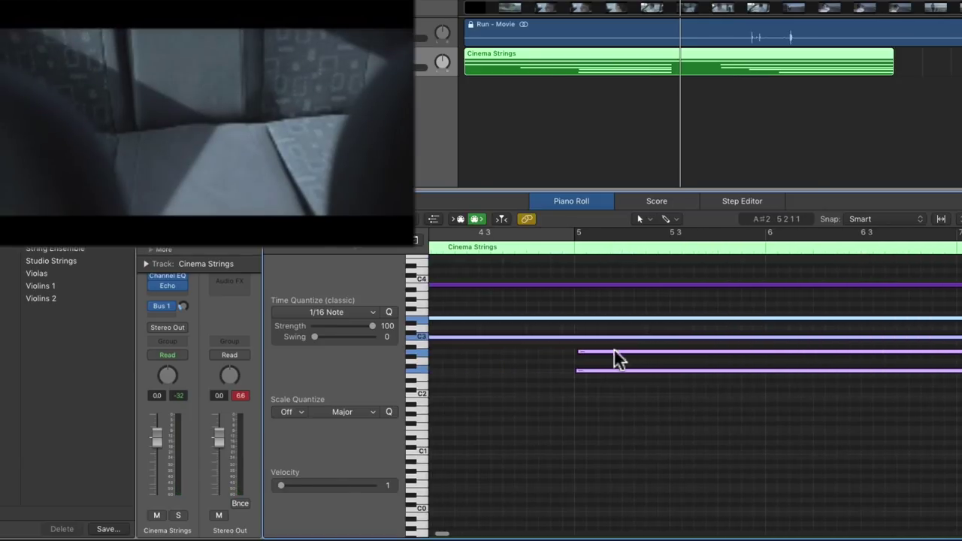
left_click(562, 371)
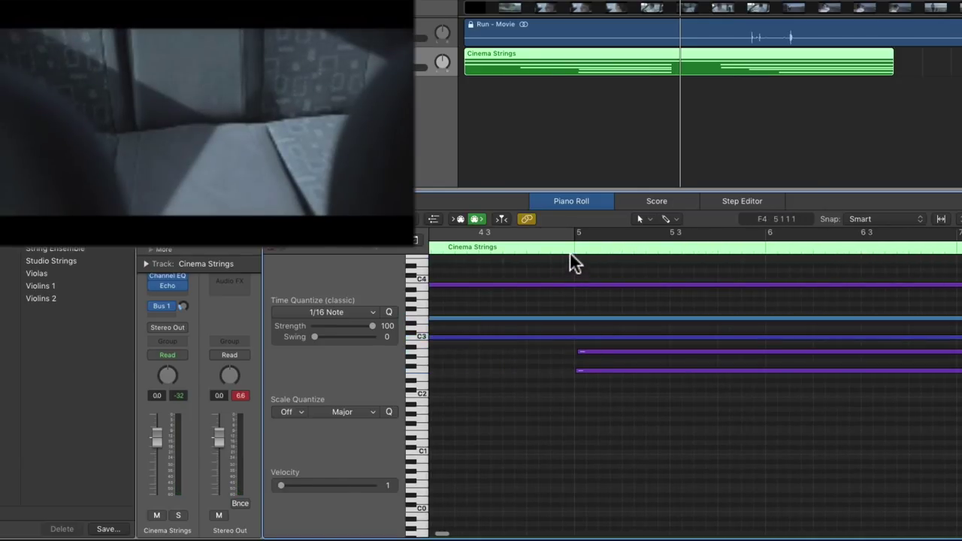
Play the strings with the movie from bar 5 to past bar 10 to check the note timing against the cuts.
left_click(571, 246)
key("space")
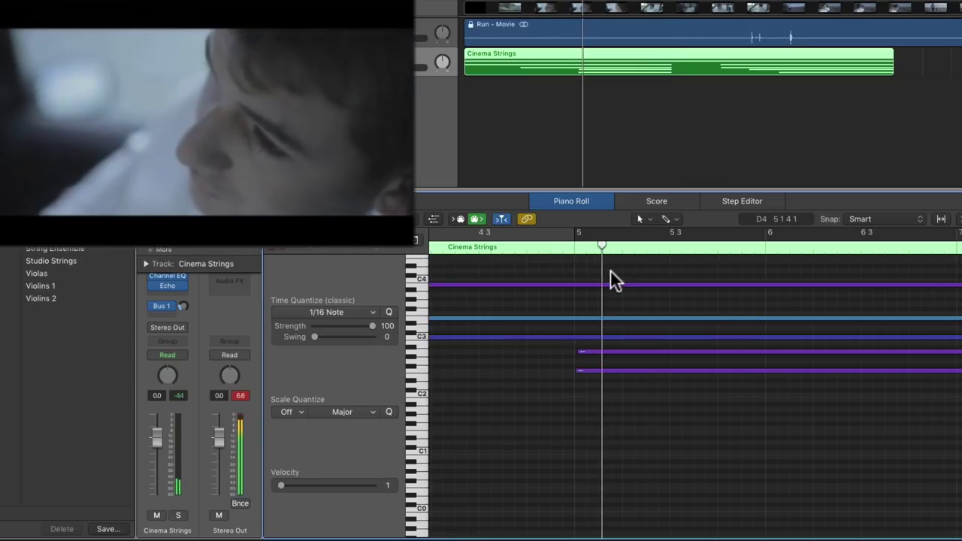
scroll(644, 294, "right", 5)
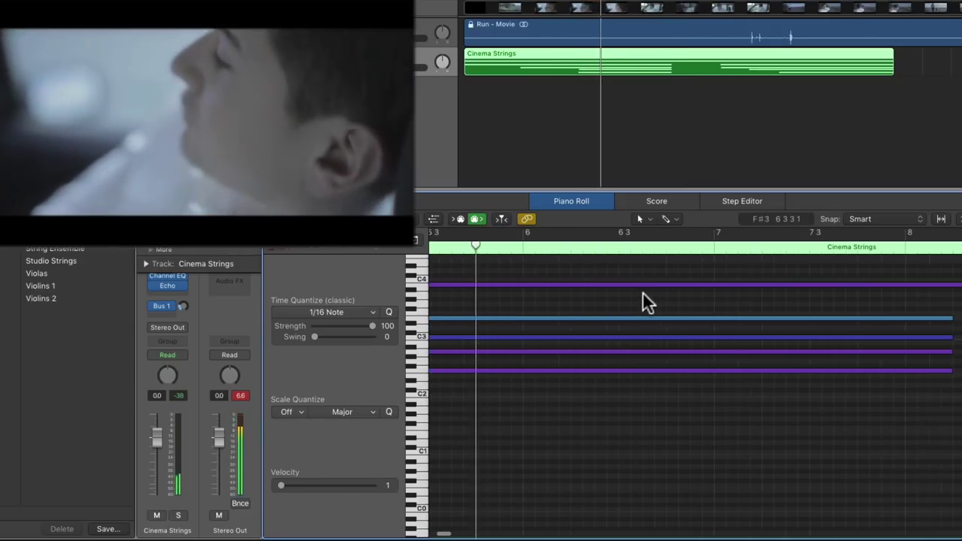
scroll(781, 307, "right", 2)
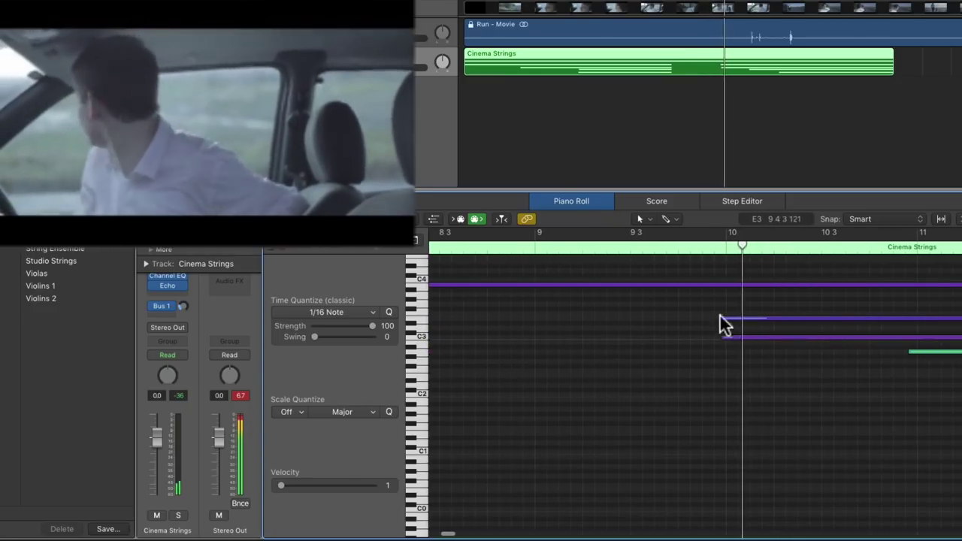
key("space")
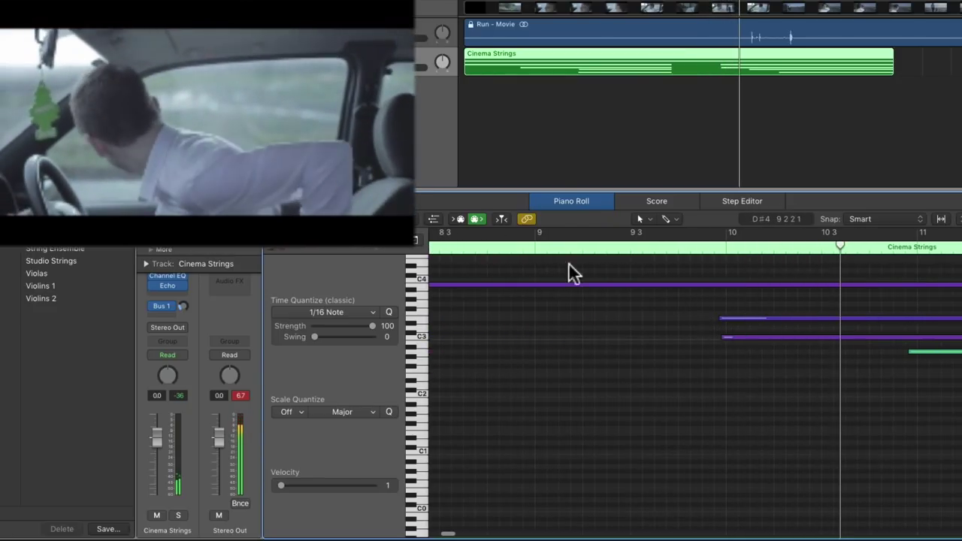
Play from bar 9 and extend the starts of the two notes entering near bar 10 back to about bar 9 beat 3.
left_click(535, 245)
key("space")
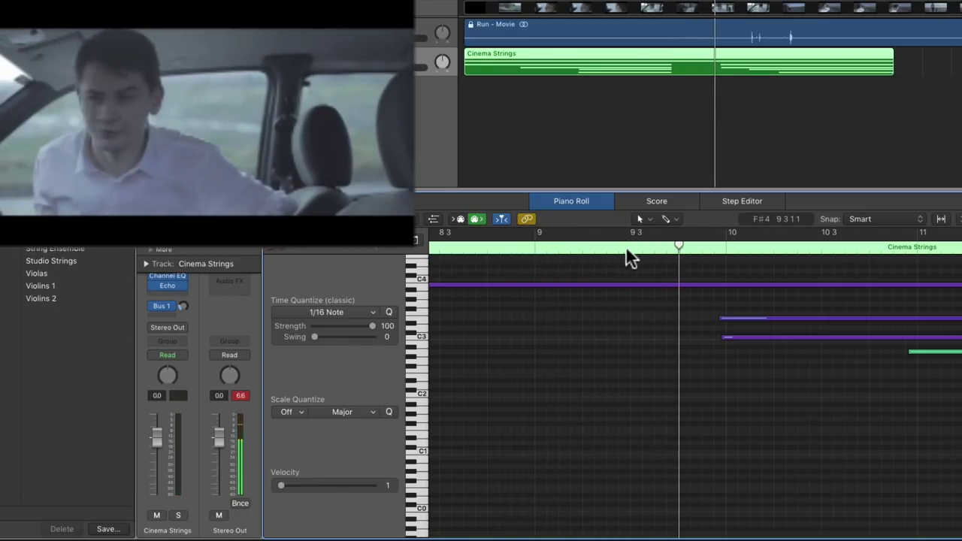
left_click_drag(709, 311, 635, 337)
Replay from bar 9 and shift the start of the note entering near bar 11 to position 11 2 1 1.
double_click(525, 249)
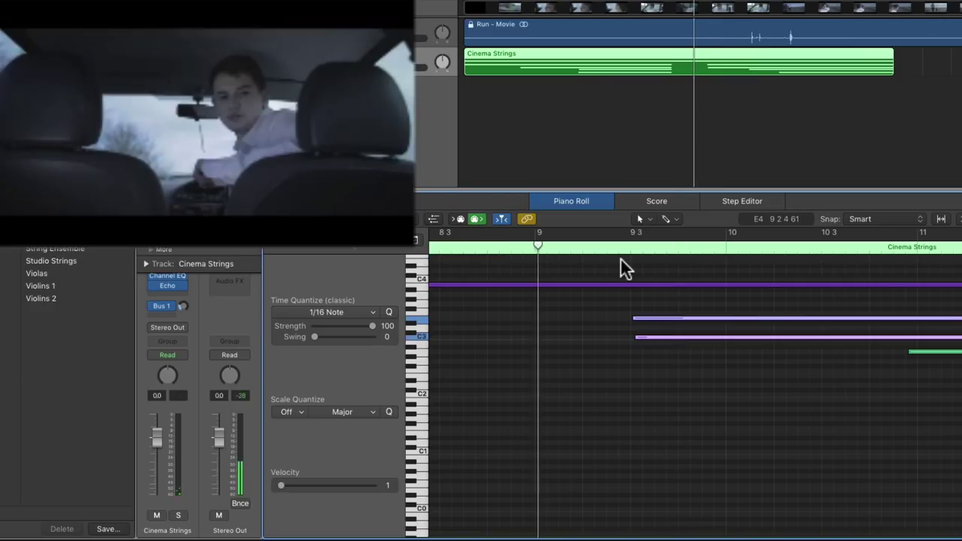
left_click(738, 373)
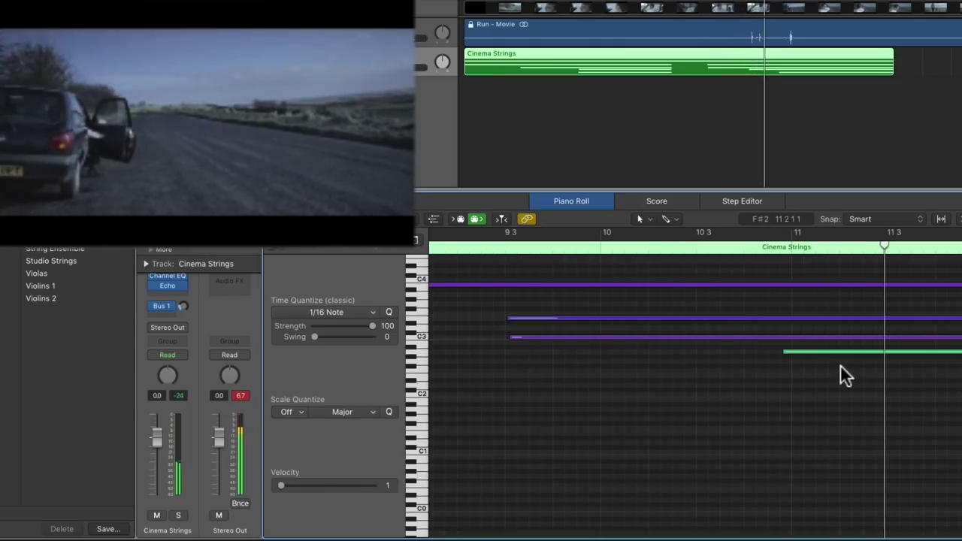
left_click_drag(787, 353, 840, 354)
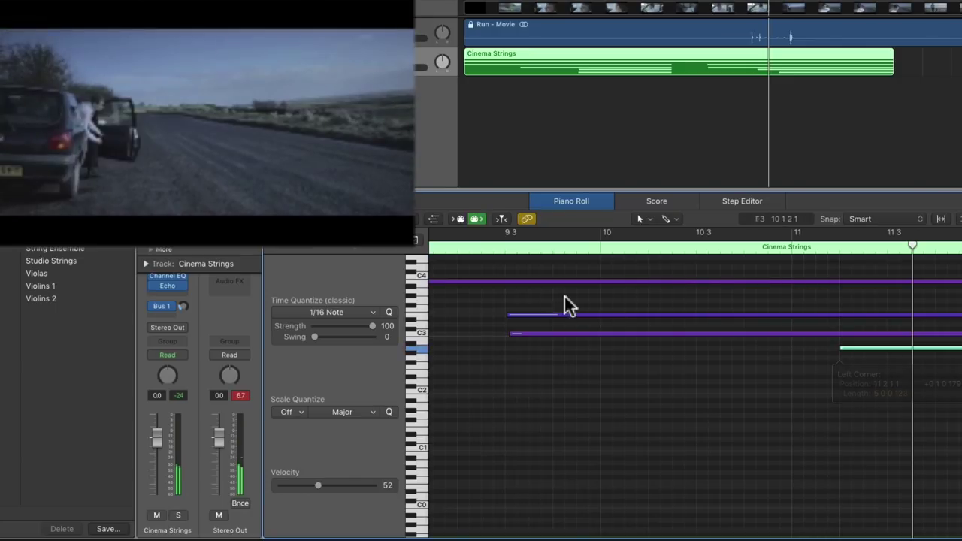
Play the edited passage from just before bar 9 beat 3 to past bar 14, and examine the note entries around bars 11 and 12.
left_click(504, 247)
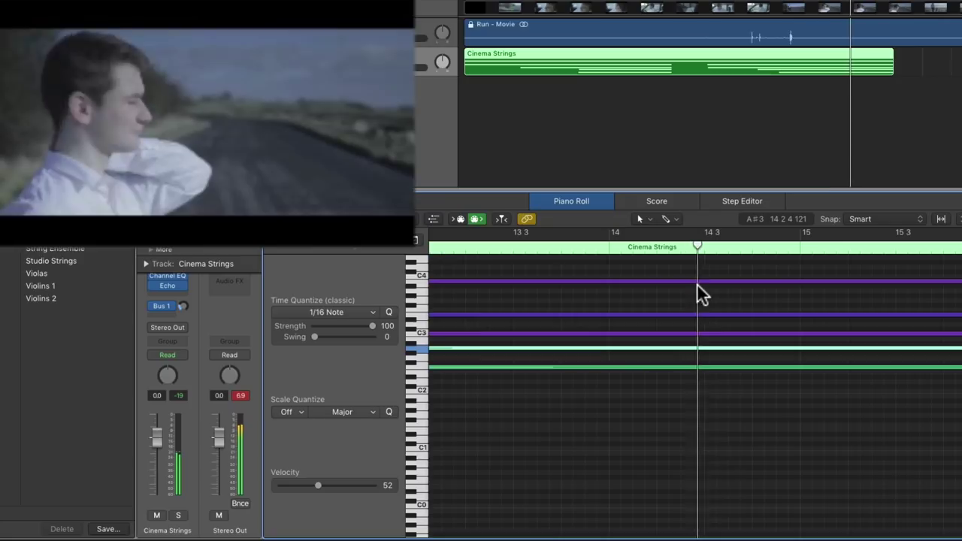
key("space")
scroll(701, 302, "left", 6)
scroll(701, 302, "left", 1)
scroll(702, 308, "right", 4)
key("alt+super+v")
scroll(704, 308, "left", 3)
scroll(704, 308, "left", 5)
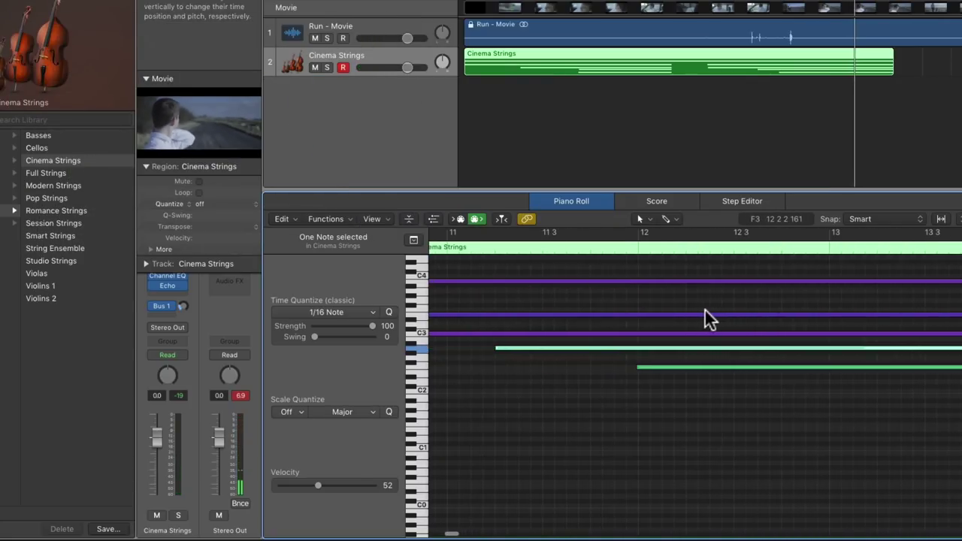
scroll(811, 444, "left", 1)
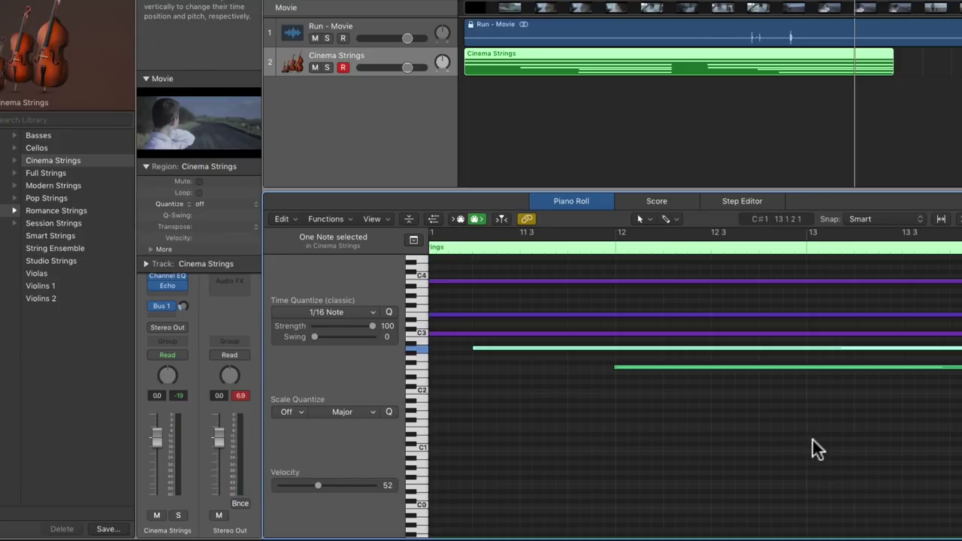
Play the strings with the movie from just before bar 12 to past bar 13, checking the note timing against the cut.
scroll(839, 444, "right", 3)
scroll(838, 443, "up", 3)
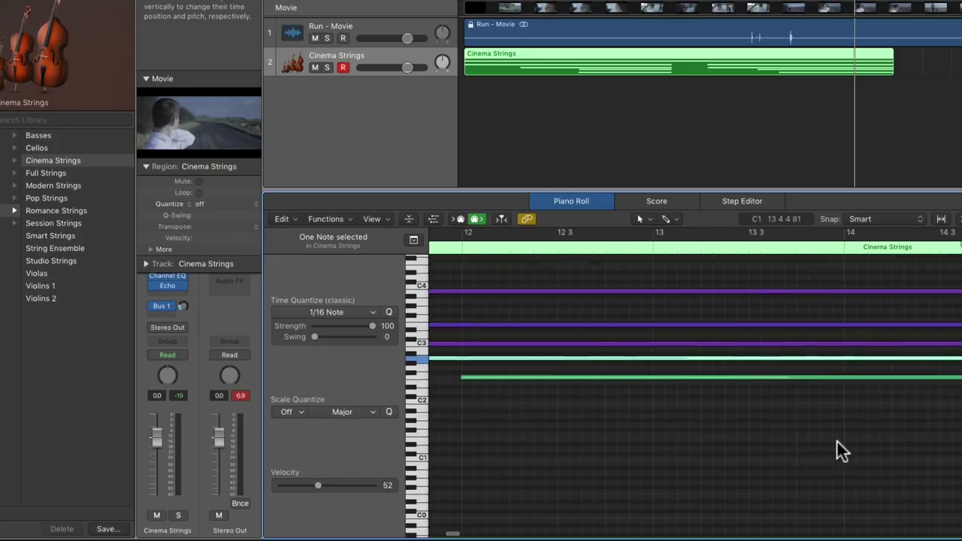
scroll(837, 449, "up", 1)
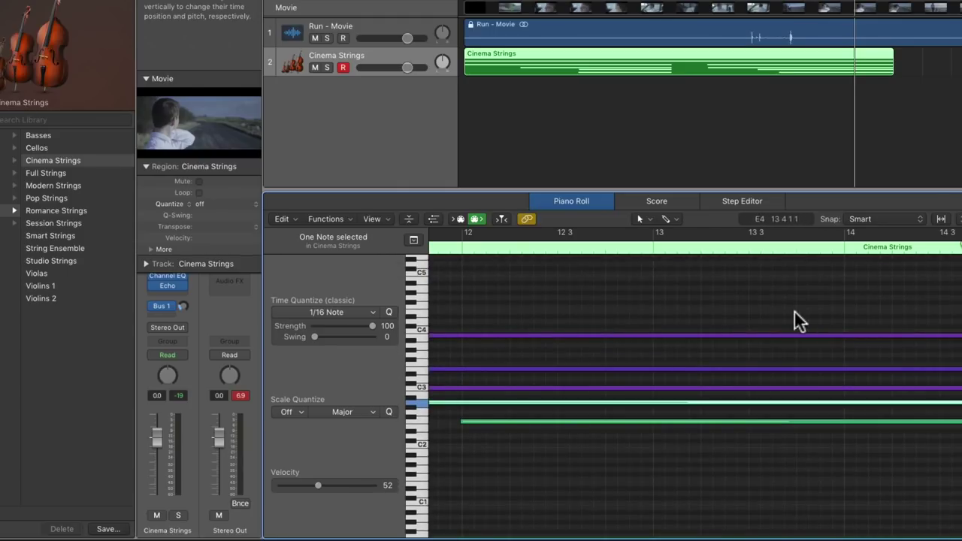
scroll(747, 301, "left", 3)
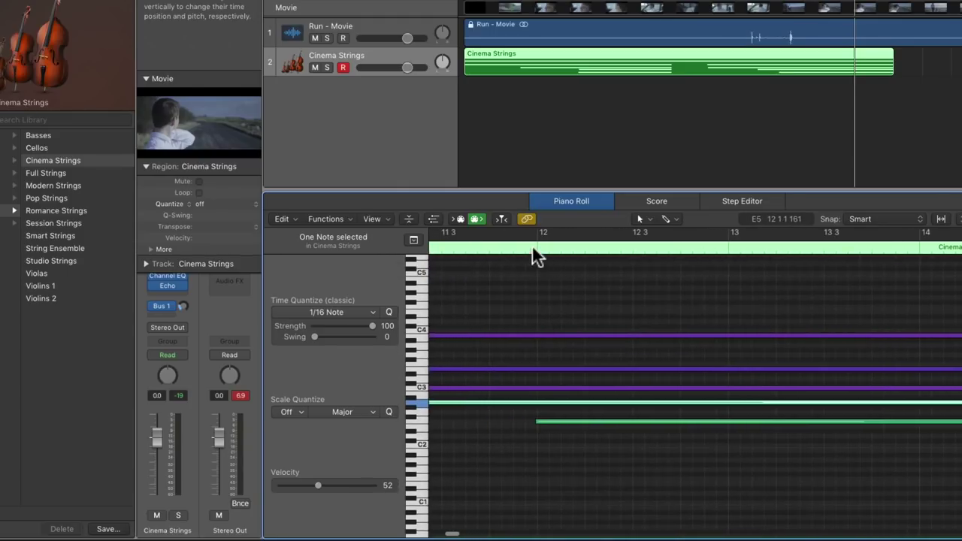
left_click(533, 248)
left_click(524, 250)
key("space")
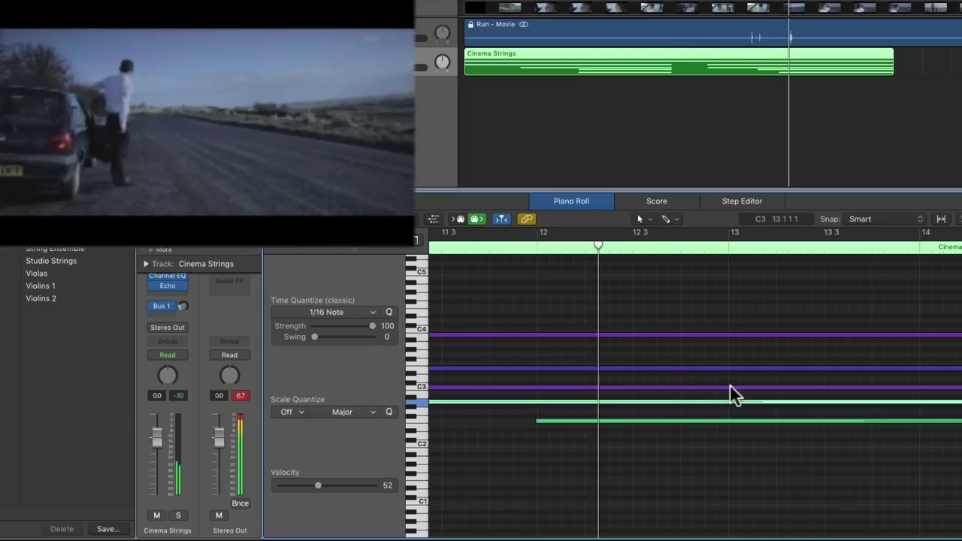
scroll(733, 395, "down", 4)
scroll(754, 404, "down", 1)
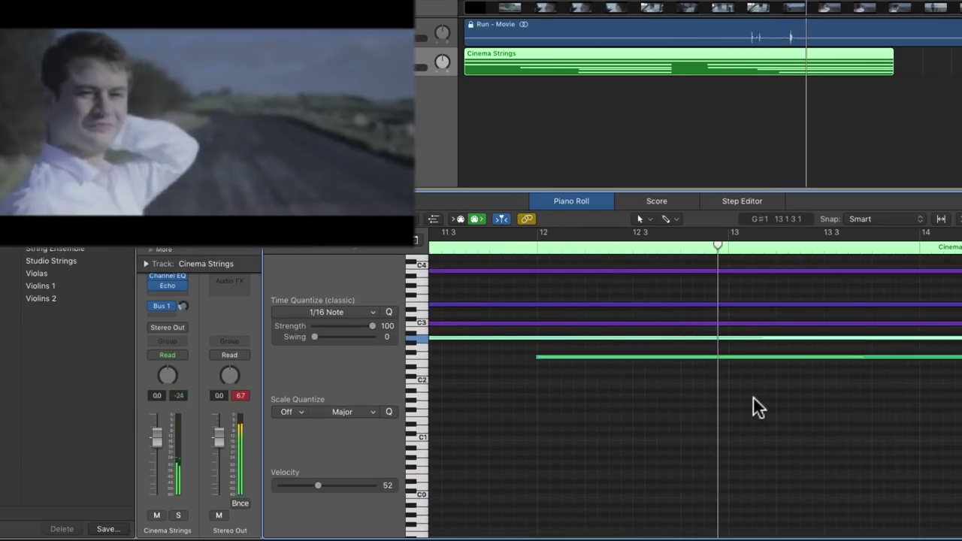
key("space")
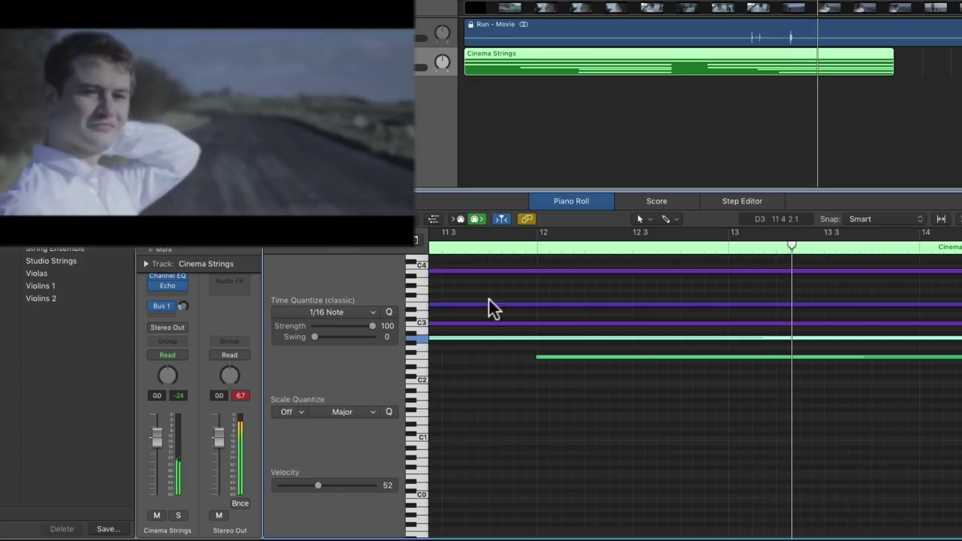
Replay from bar 12 and place the playhead at about bar 12 beat 4, where the shot cuts to the man's close-up.
left_click(536, 248)
key("space")
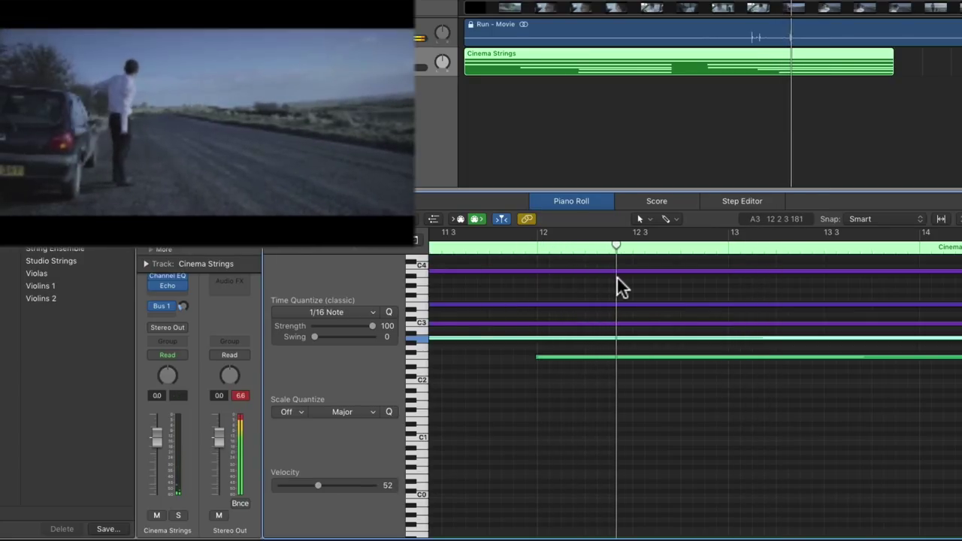
key("space")
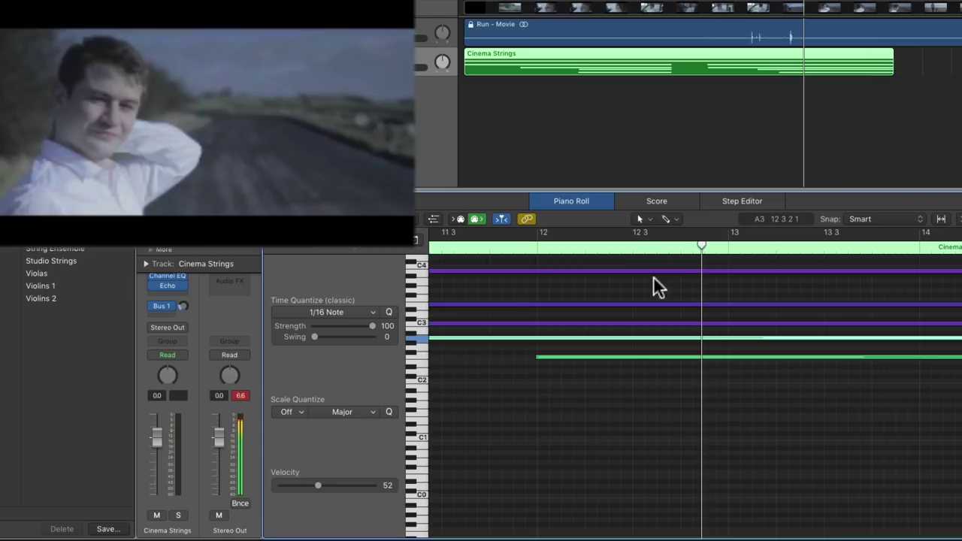
left_click(682, 247)
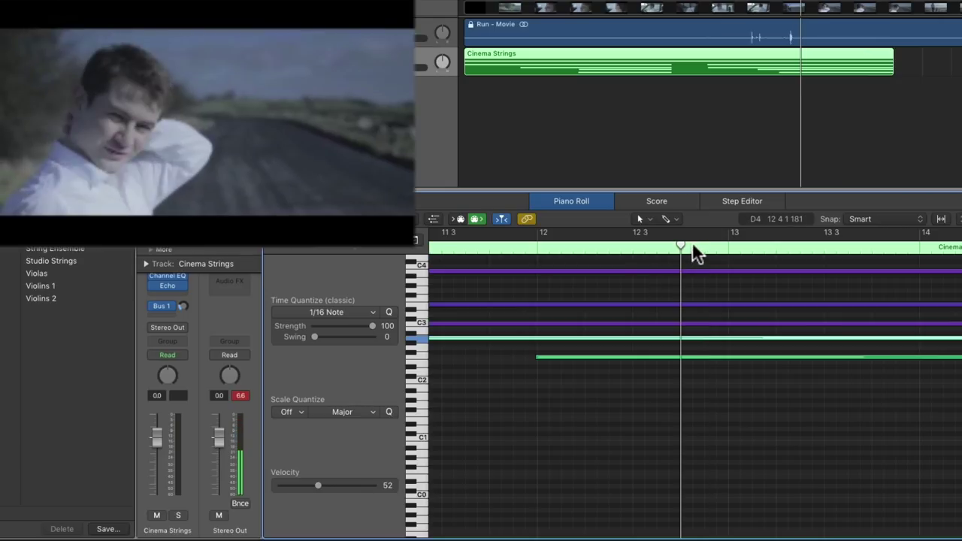
Copy the note that starts at bar 12 one octave lower, starting at the playhead at about bar 12 beat 4.
left_click(557, 357)
key("alt")
left_click_drag(557, 358, 681, 418)
Play from just before bar 12 to past bar 14 to hear the added low note against the picture.
left_click(528, 256)
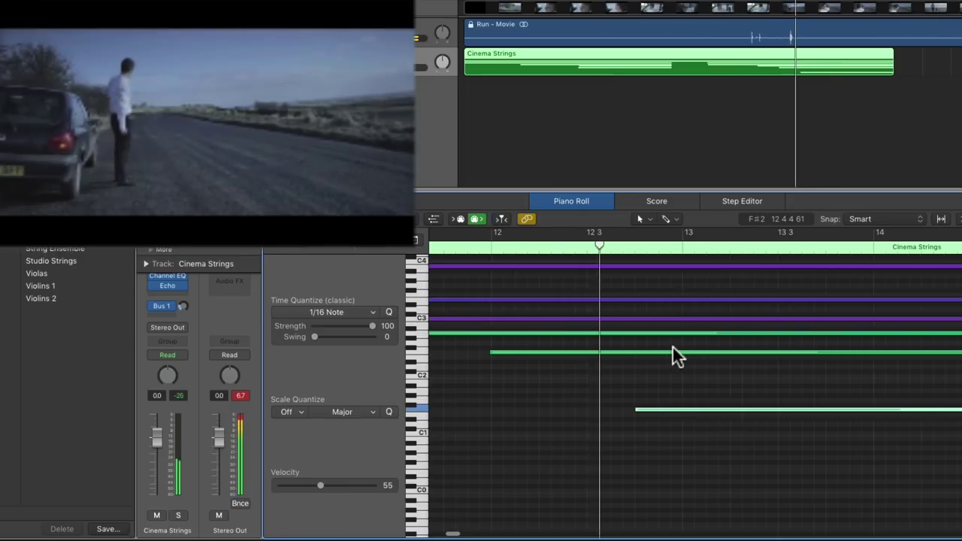
scroll(683, 353, "up", 2)
scroll(683, 354, "right", 2)
scroll(710, 345, "up", 2)
scroll(710, 344, "right", 5)
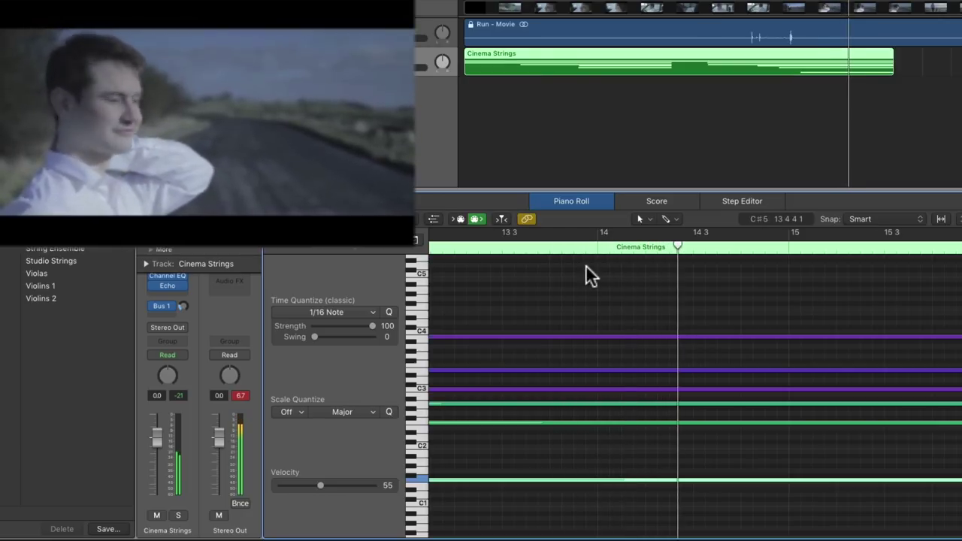
key("space")
Copy the low note up to C5 and shift the copy's start to position 14 1 1 1.
scroll(590, 356, "left", 1)
scroll(590, 361, "left", 5)
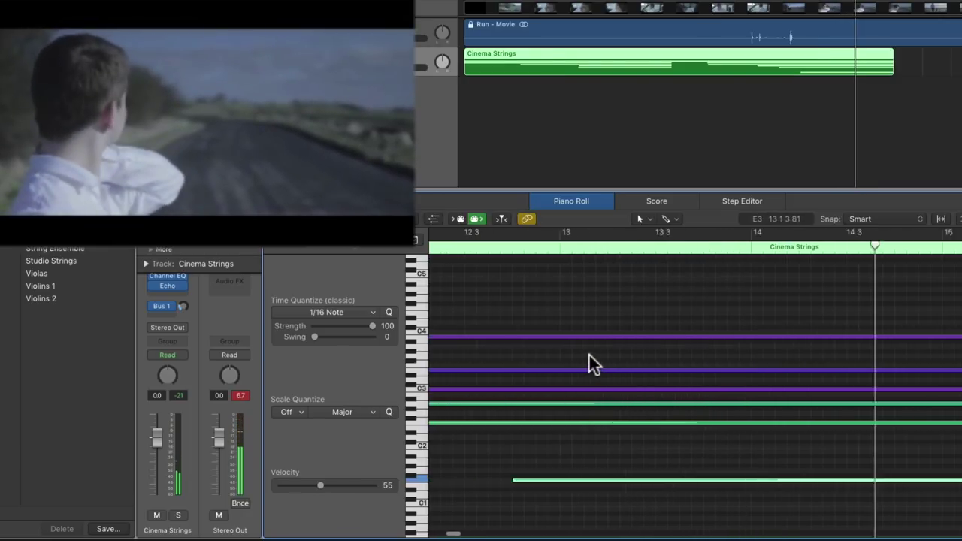
left_click_drag(615, 477, 618, 269)
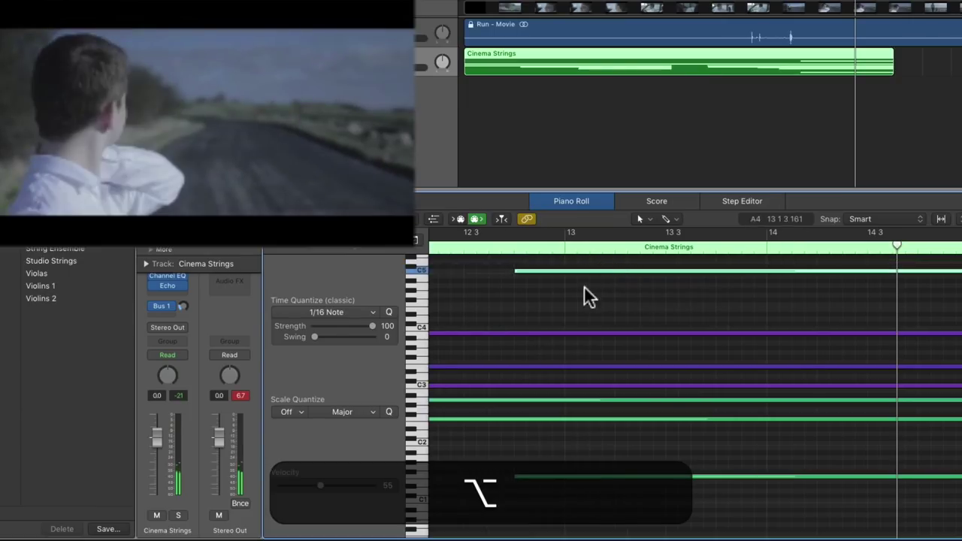
left_click_drag(514, 272, 767, 275)
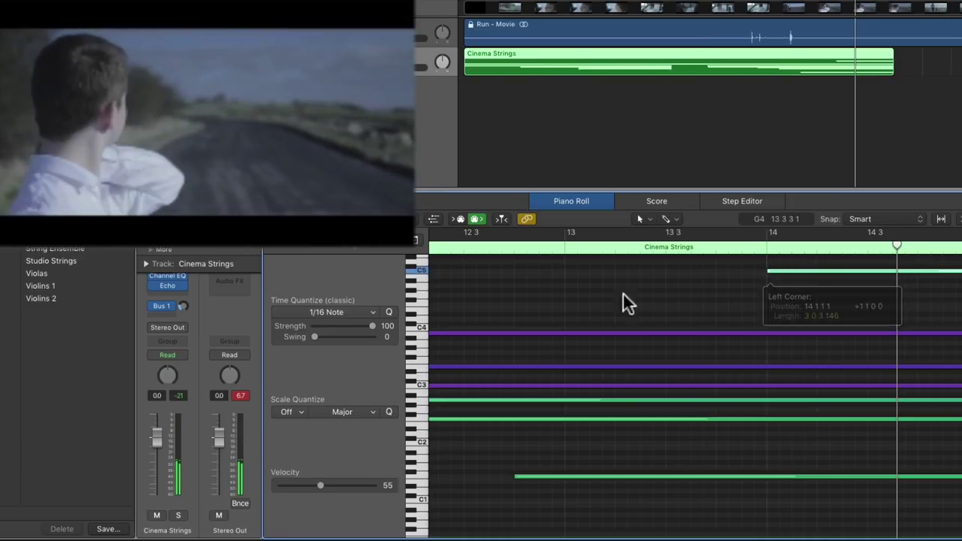
Replay the passage through bar 16 to check the low note and the high C5 note against the movie.
scroll(583, 290, "left", 5)
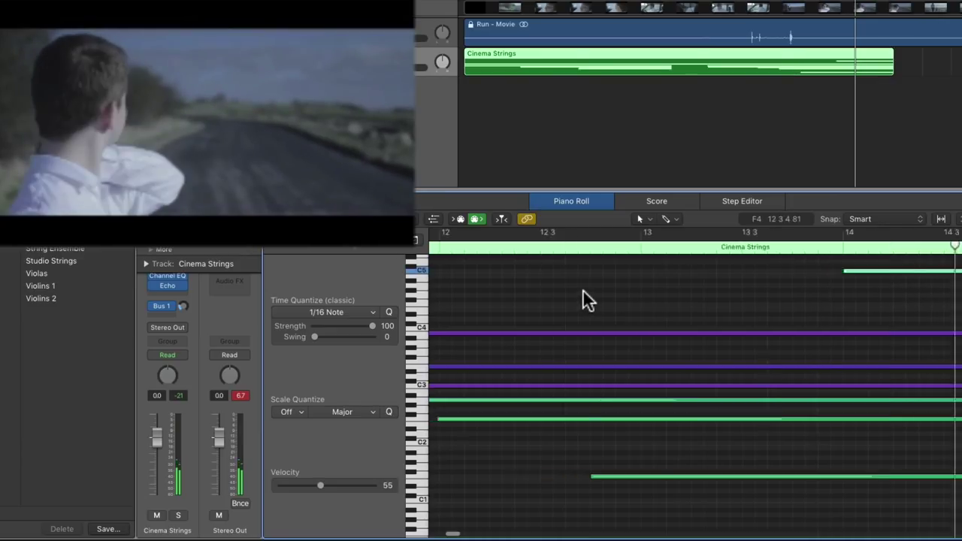
left_click(454, 247)
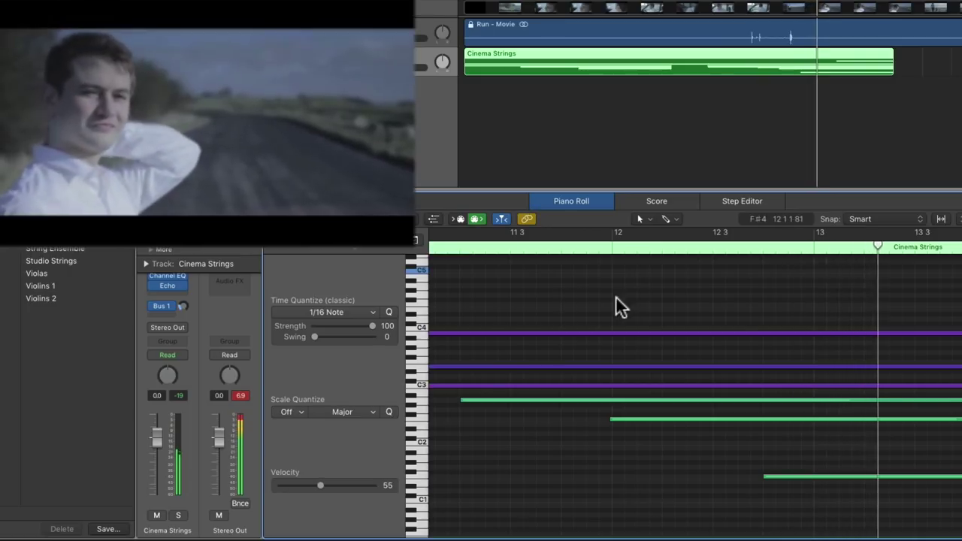
scroll(644, 327, "right", 4)
scroll(644, 326, "up", 1)
scroll(650, 326, "right", 3)
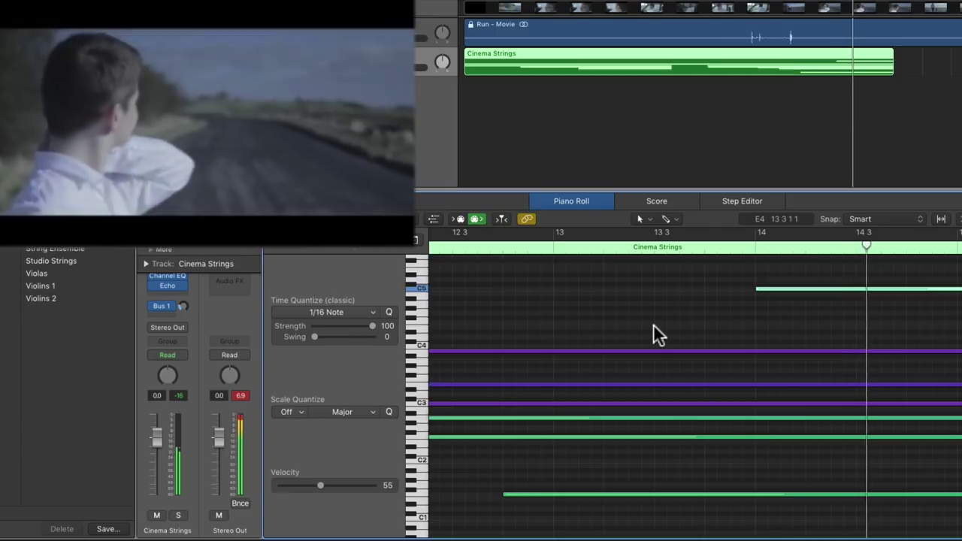
scroll(653, 324, "right", 2)
scroll(706, 327, "right", 3)
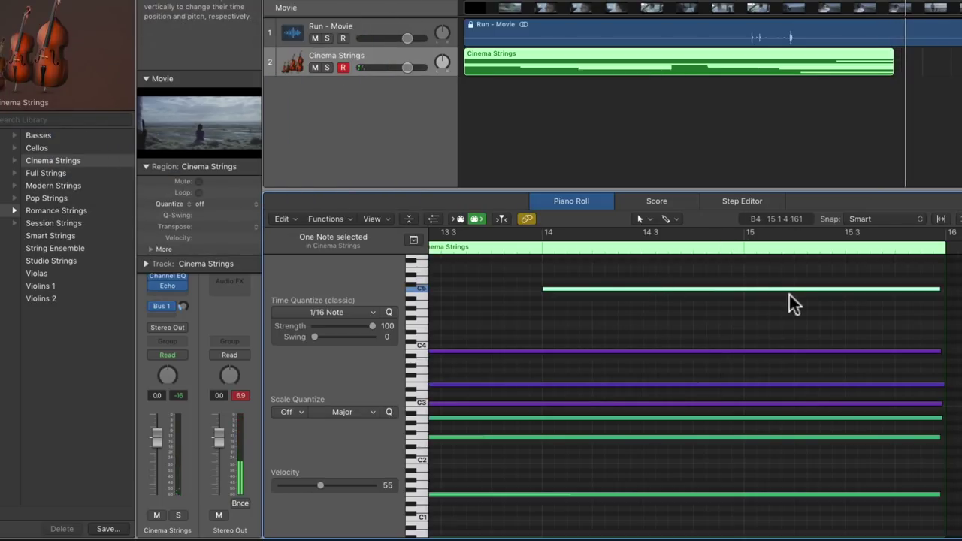
Review the Cinema Strings notes in the Piano Roll from the end of the region back to bar 1.
scroll(720, 293, "left", 3)
scroll(720, 287, "left", 20)
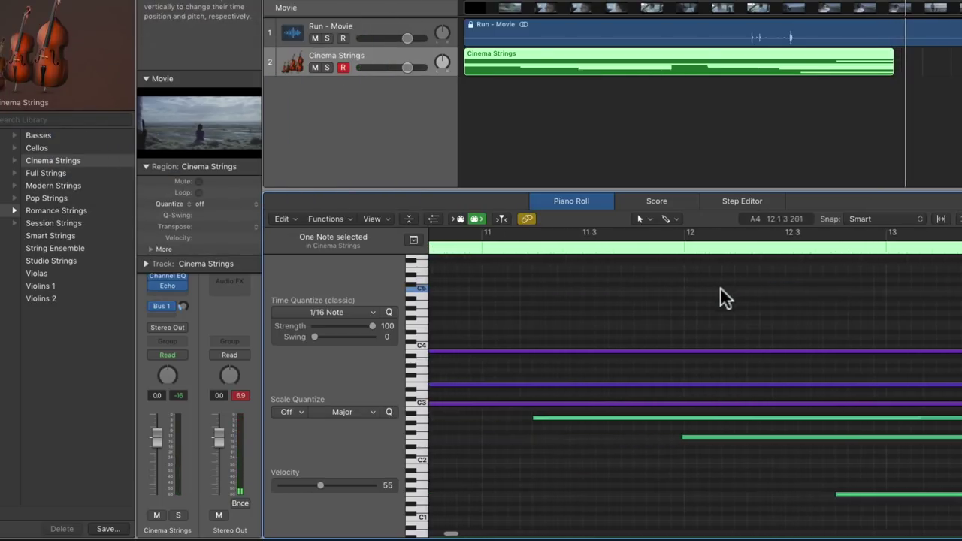
scroll(721, 288, "left", 18)
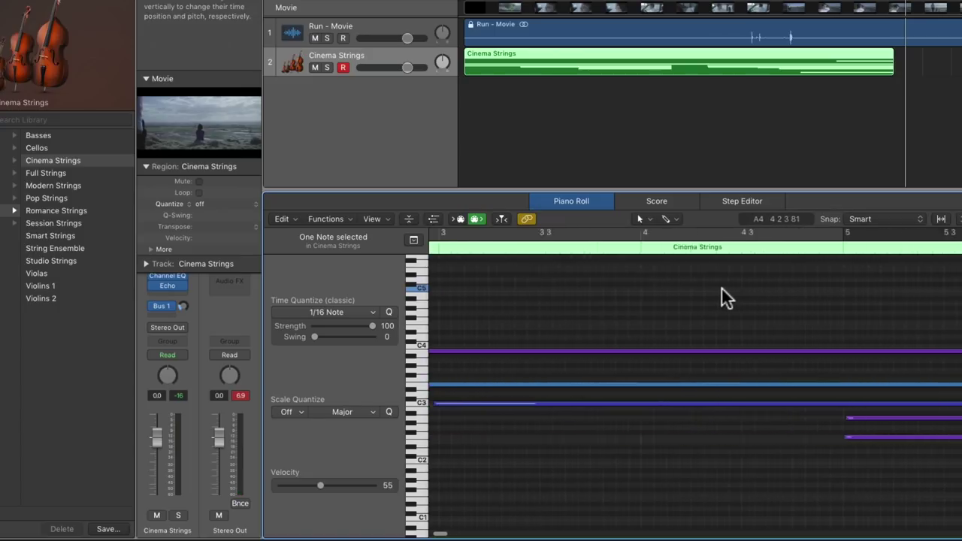
scroll(719, 297, "right", 1)
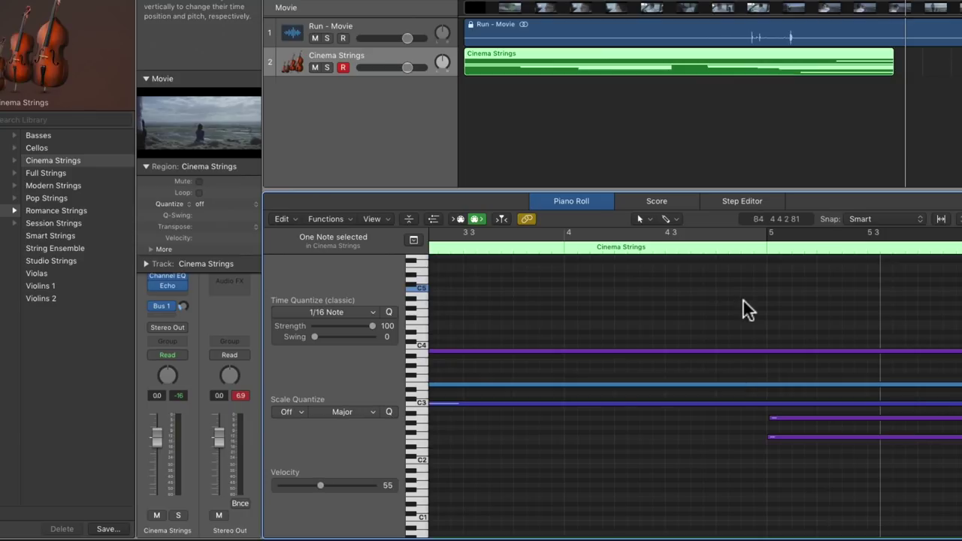
scroll(744, 307, "right", 13)
scroll(740, 291, "right", 4)
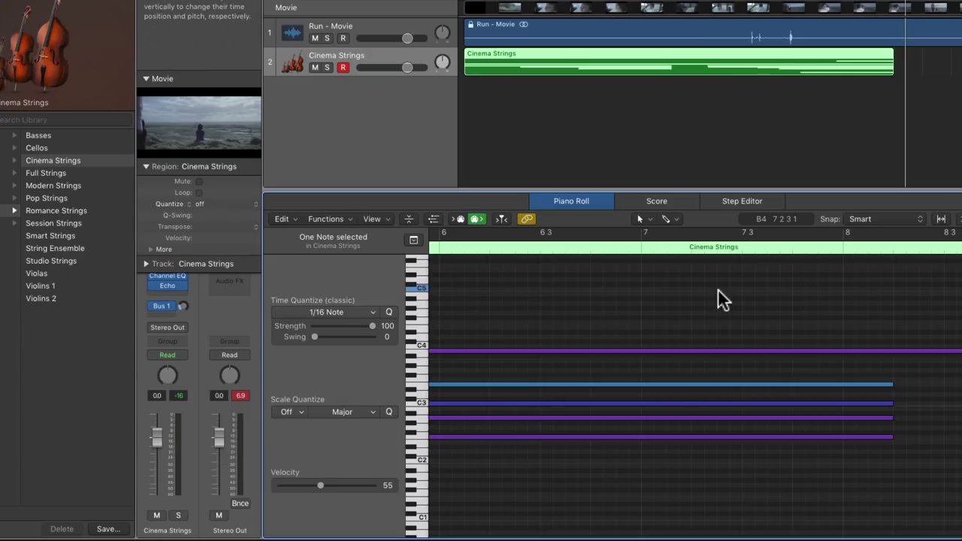
scroll(718, 291, "left", 20)
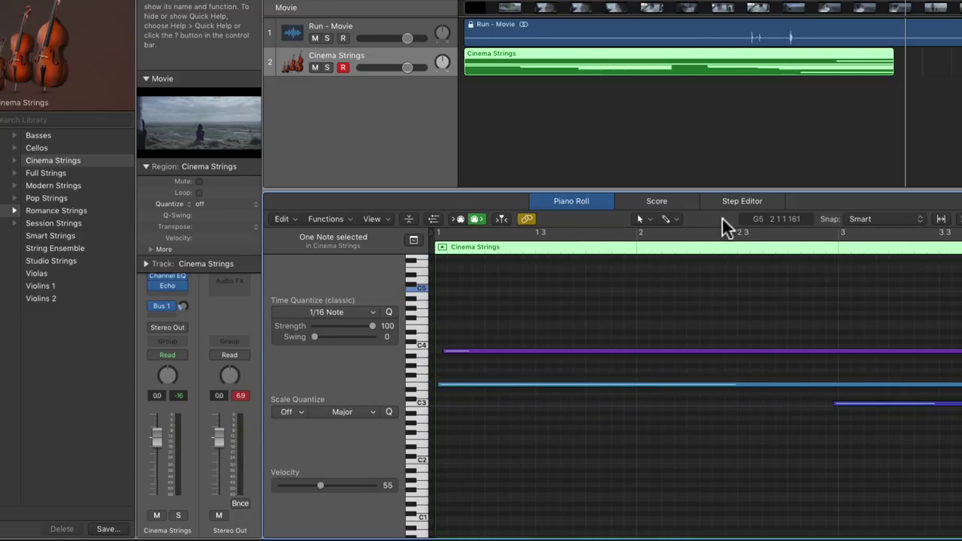
Play the whole strings part from bar 1 with the movie opened in its own floating window.
key("Return")
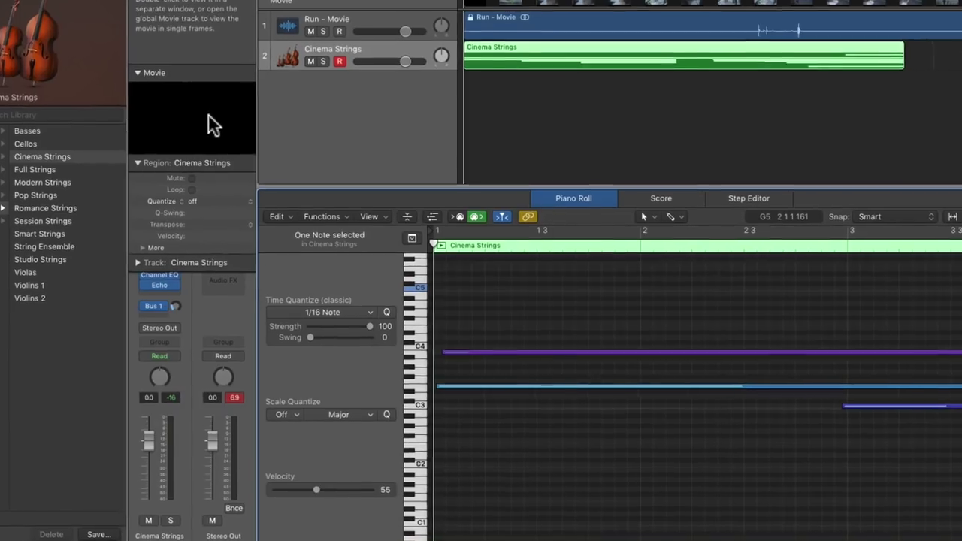
key("space")
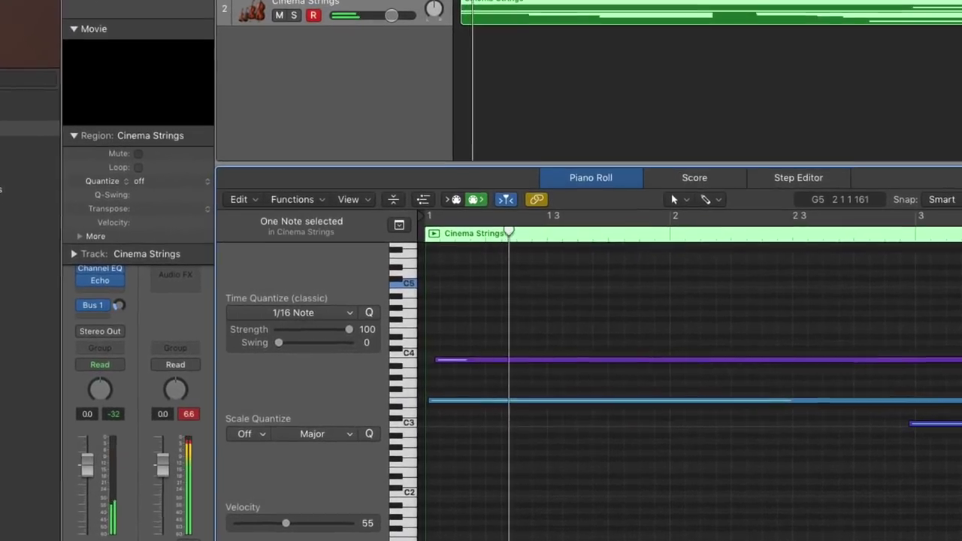
double_click(136, 51)
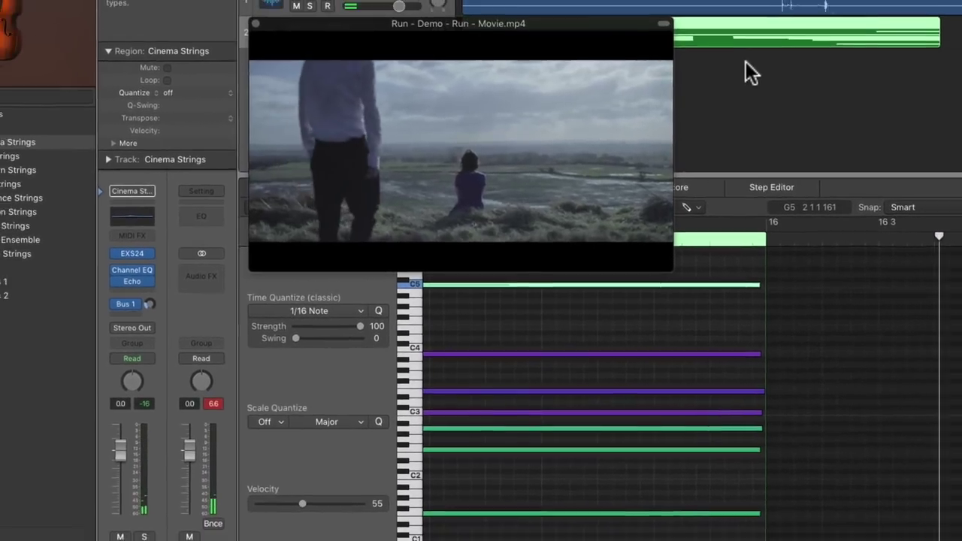
Move the floating movie window below the tracks so that it no longer covers the Cinema Strings track and region.
mouse_move(623, 166)
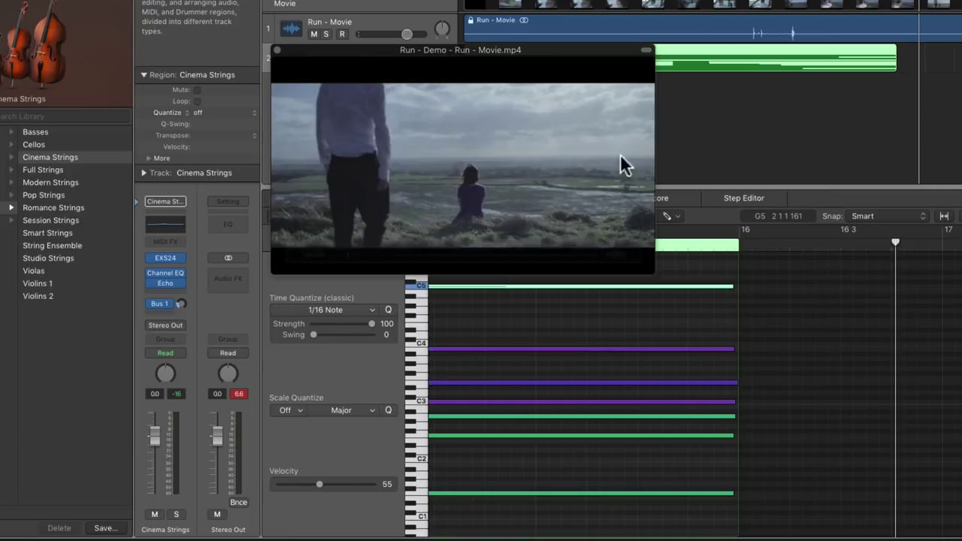
scroll(609, 344, "left", 10)
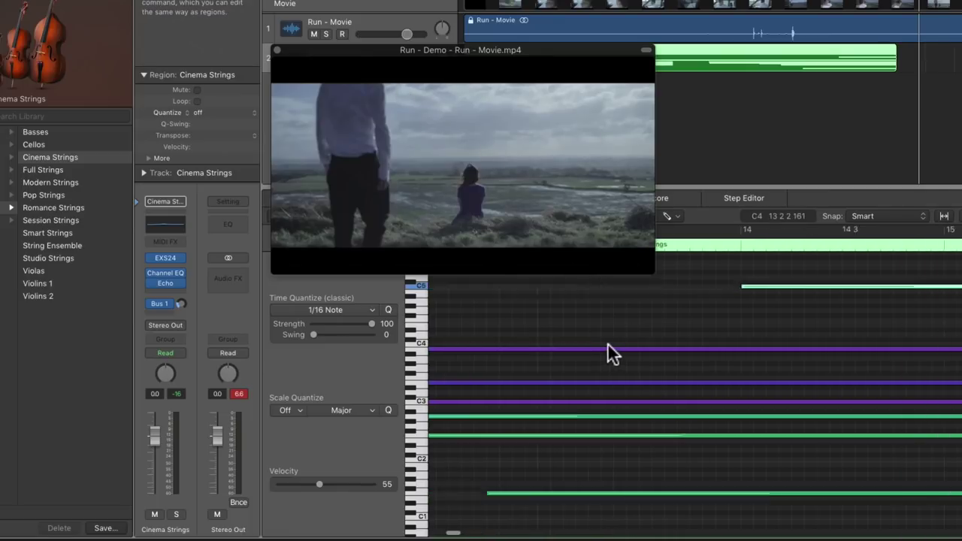
scroll(611, 344, "left", 10)
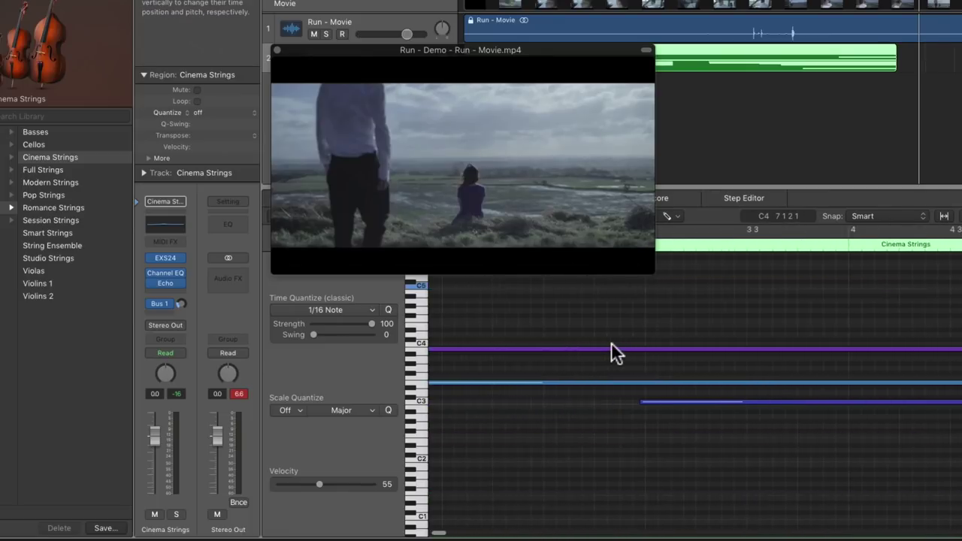
scroll(611, 345, "left", 5)
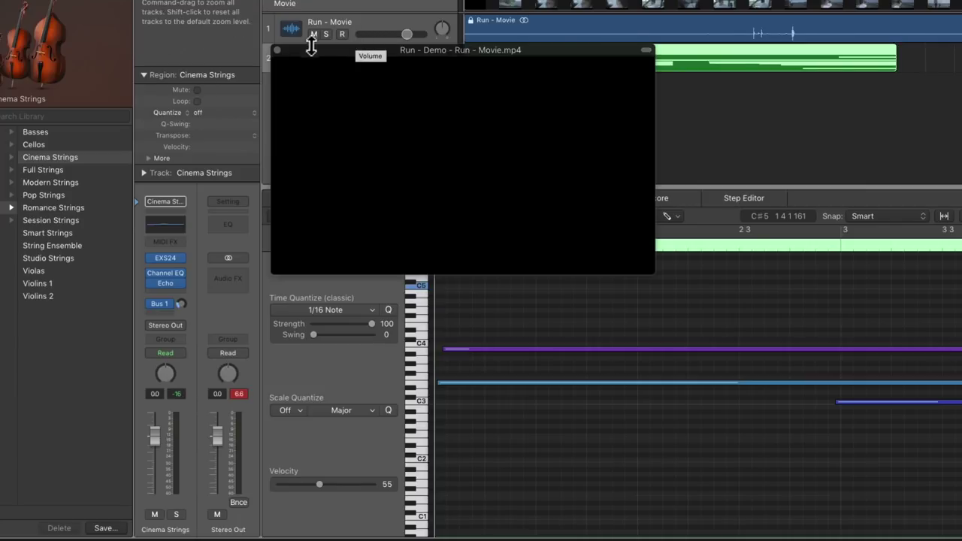
left_click_drag(315, 48, 513, 138)
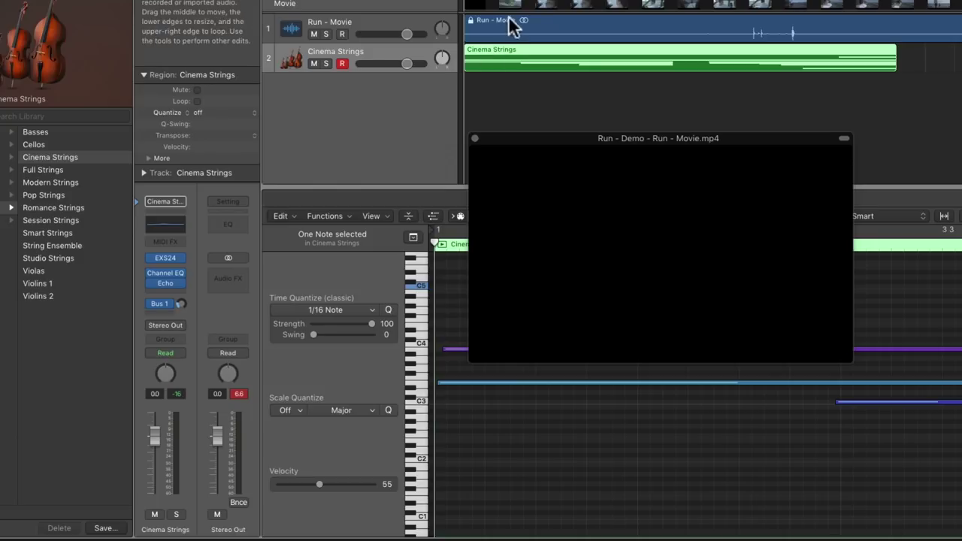
Scrub the movie to about bar 3 and return the playhead to the project start.
left_click_drag(548, 1, 521, 0)
left_click(579, 61)
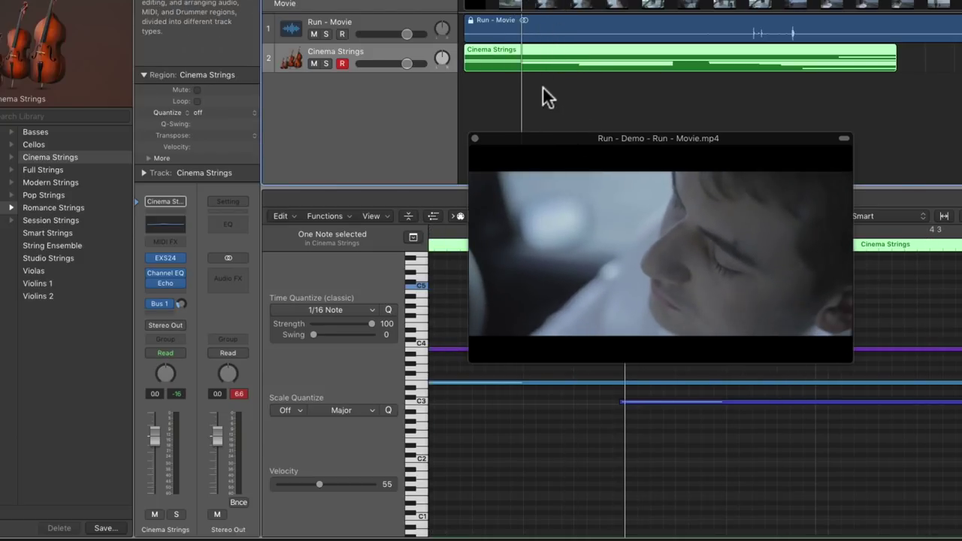
key("Return")
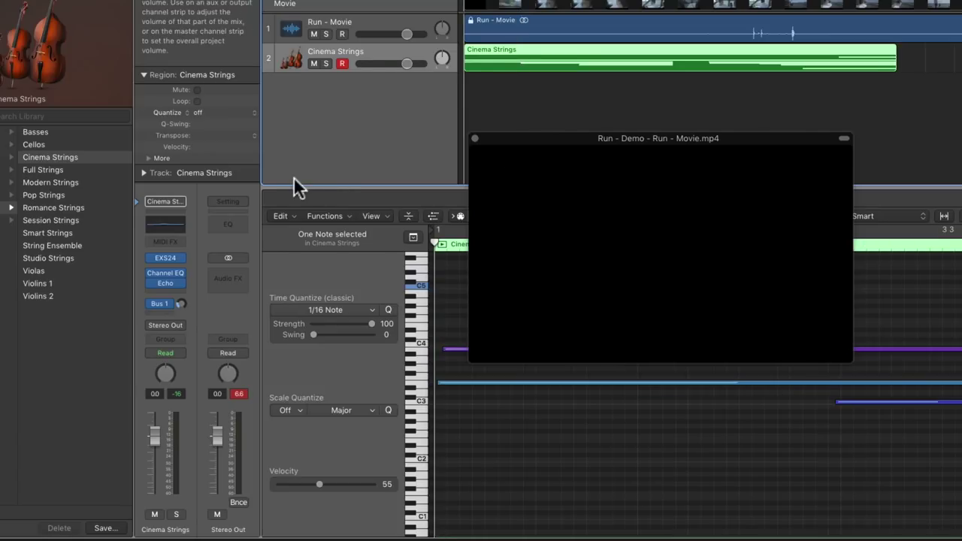
Create a new software instrument track below Cinema Strings.
scroll(46, 160, "left", 5)
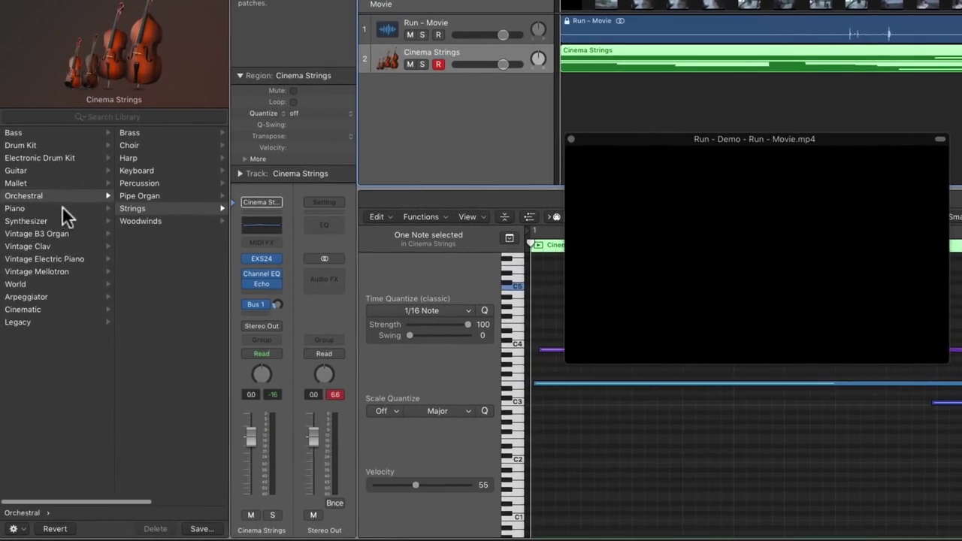
double_click(454, 97)
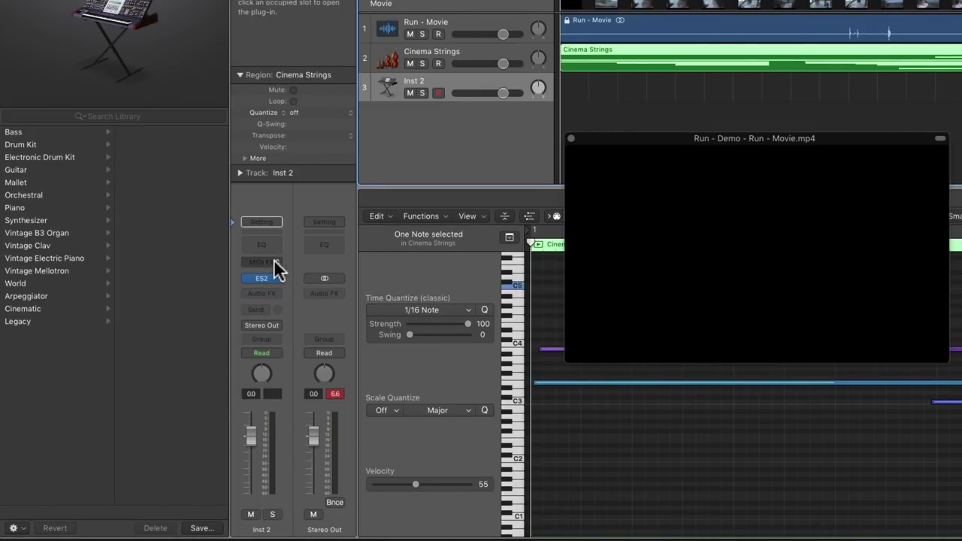
Try the Steinway Grand Piano patch on the new instrument track and replace it with the Acoustic Guitar Harmonics patch.
left_click(37, 209)
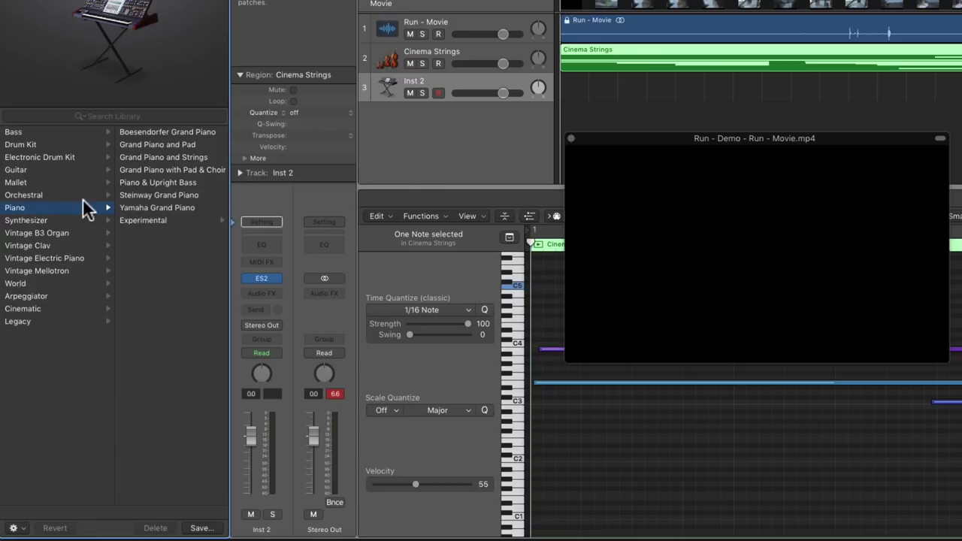
left_click(155, 195)
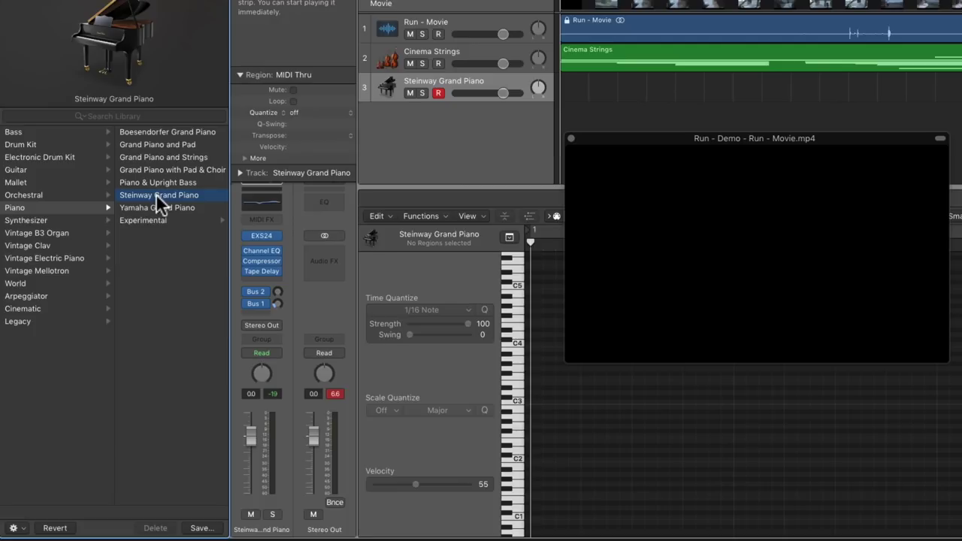
left_click(48, 170)
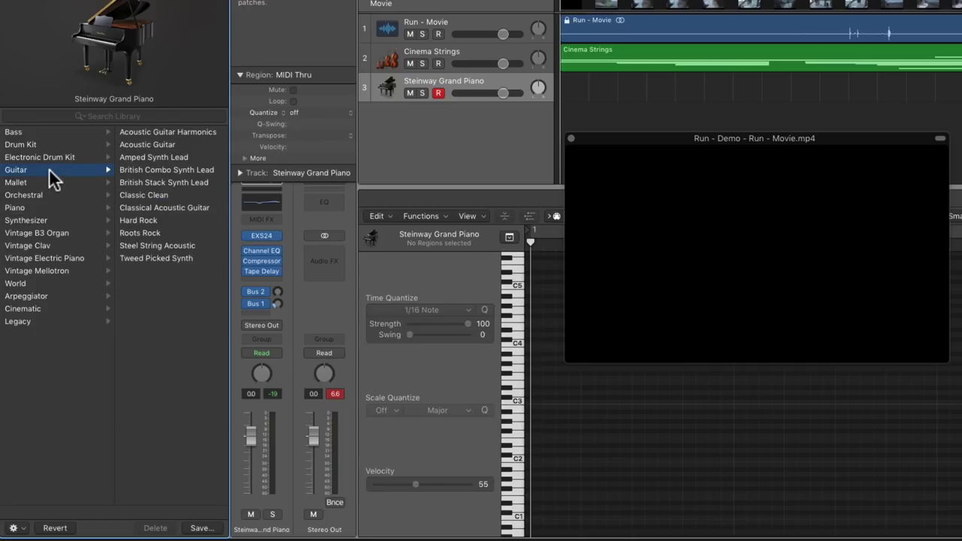
left_click(169, 131)
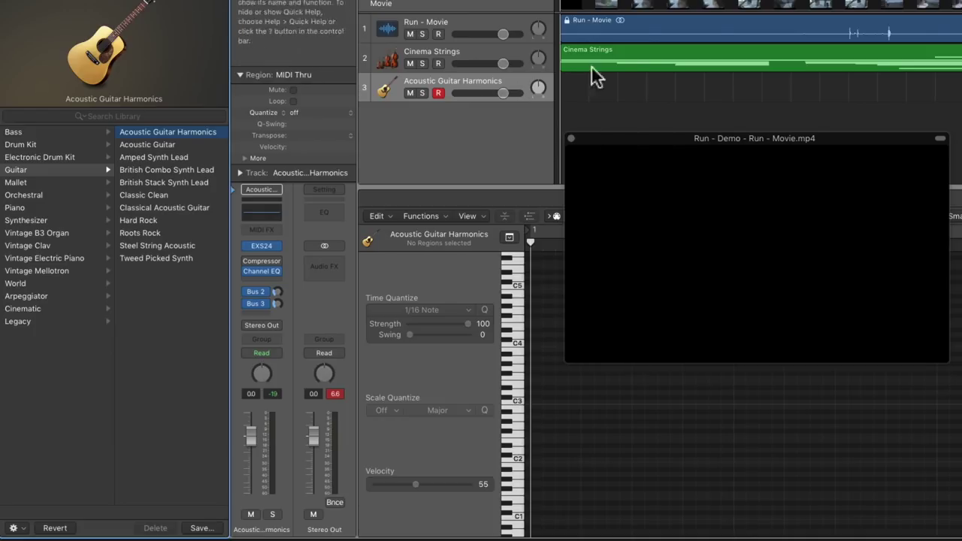
Check the movie picture at bar 3 and play from the project start to nearly bar 5 while trying out guitar notes.
left_click(633, 47)
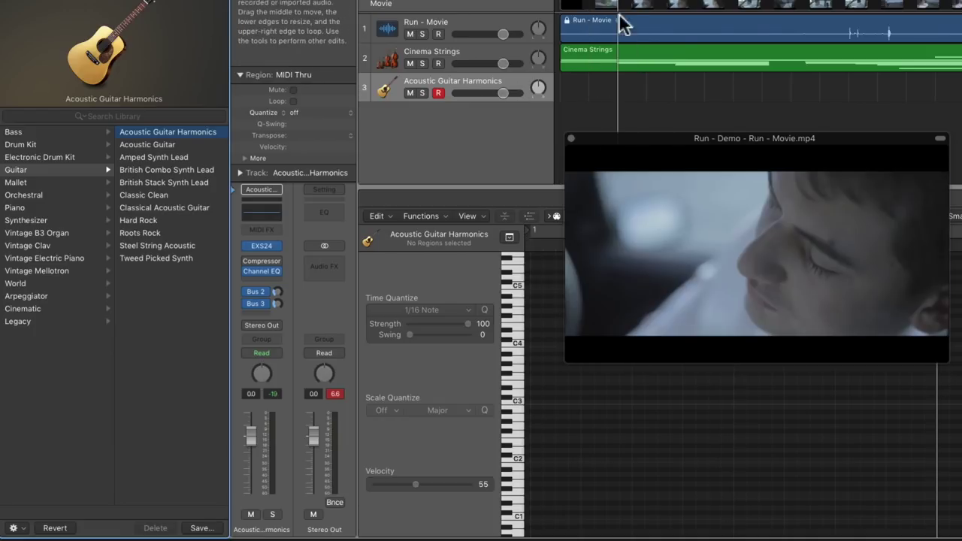
key("comma")
key("comma")
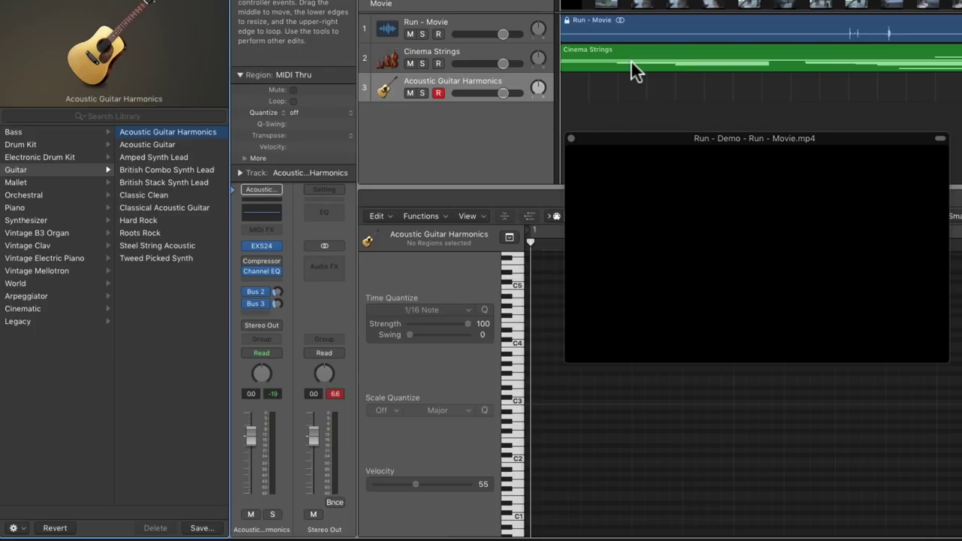
key("space")
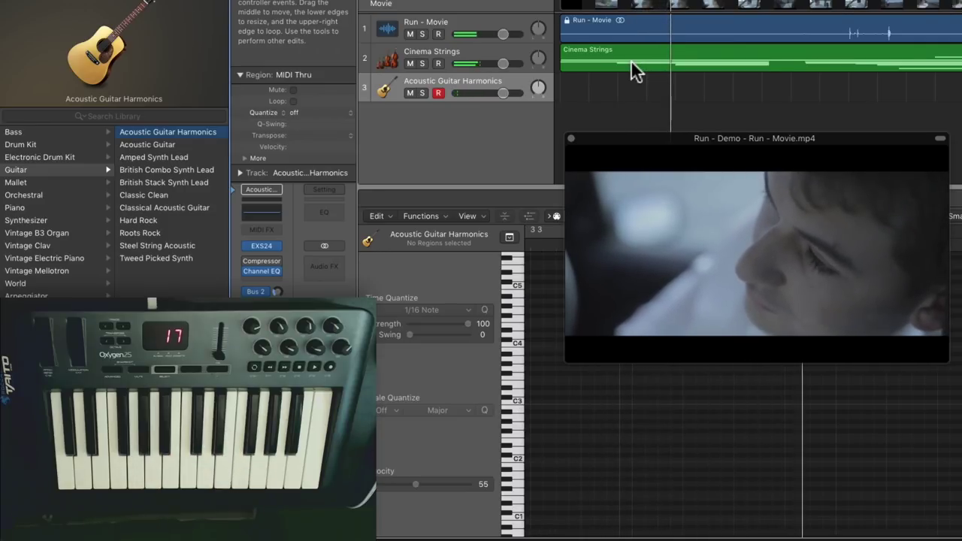
key("space")
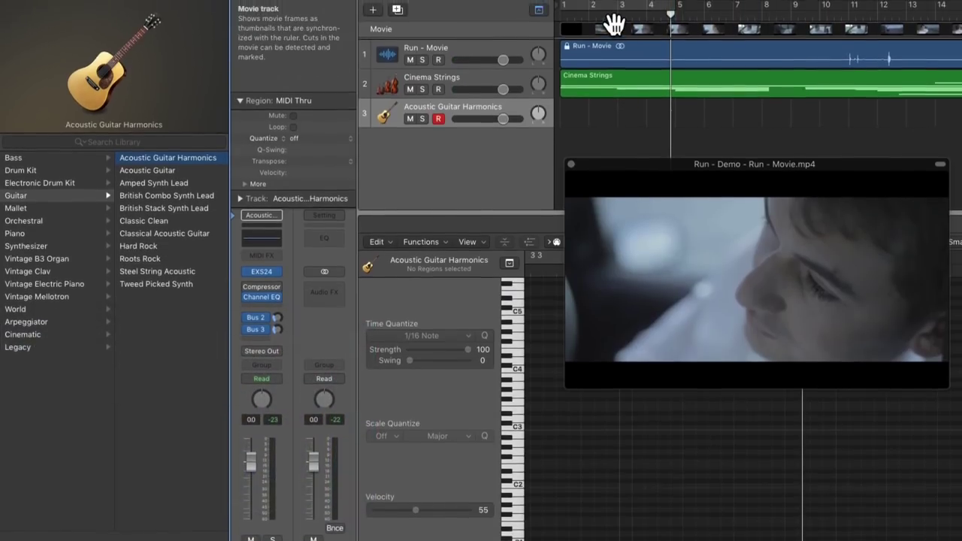
Record guitar notes on the Acoustic Guitar Harmonics track from bar 3 to about bar 6, starting the playhead earlier as lead-in.
left_click(618, 37)
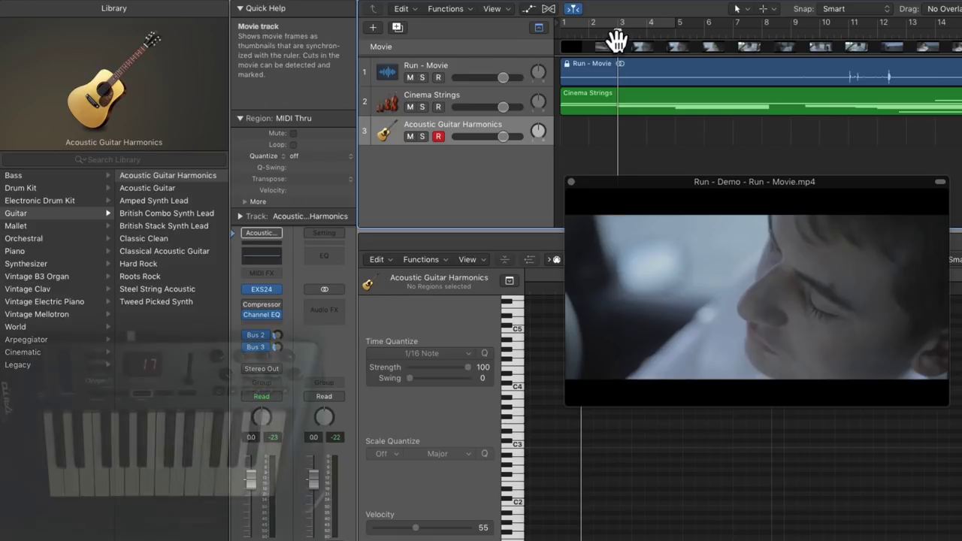
left_click_drag(618, 36, 590, 38)
key("Return")
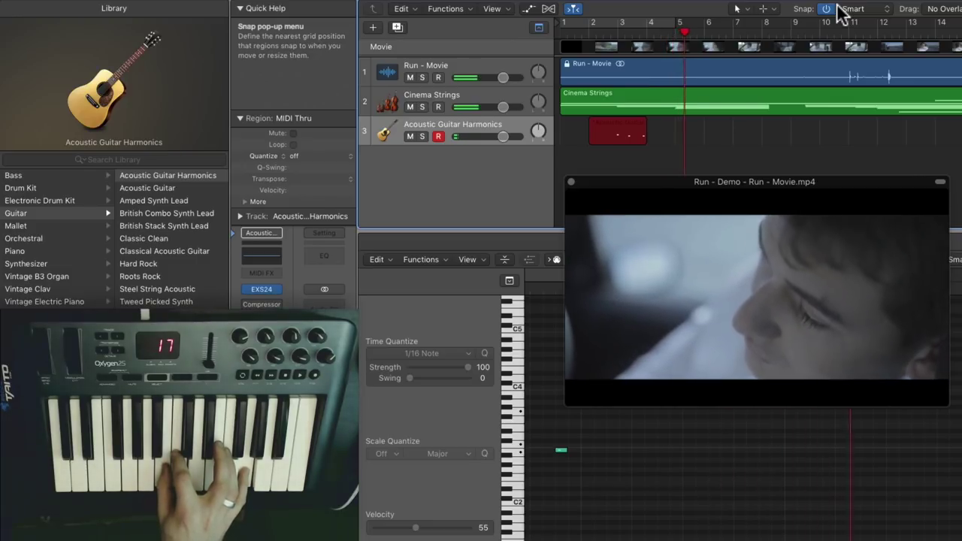
key("space")
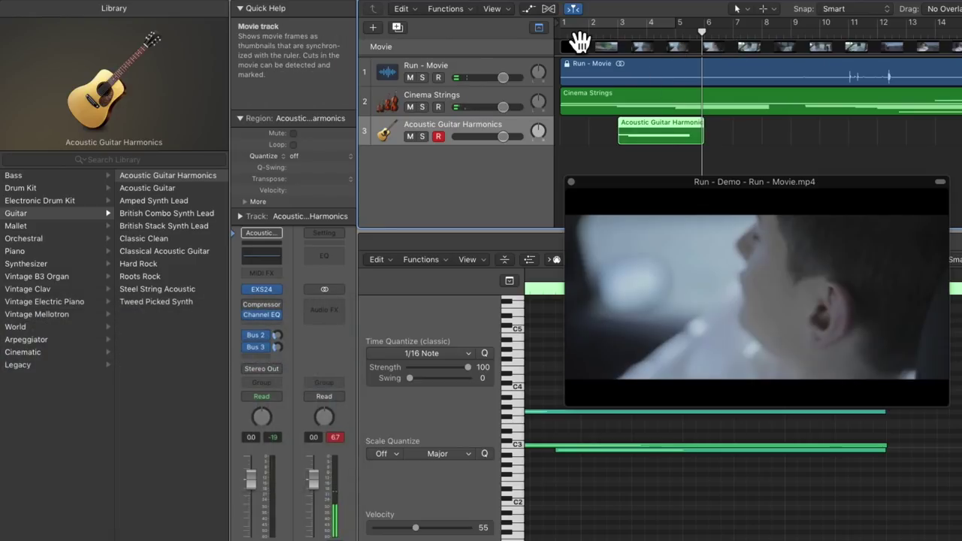
scroll(669, 90, "right", 2)
scroll(669, 90, "left", 2)
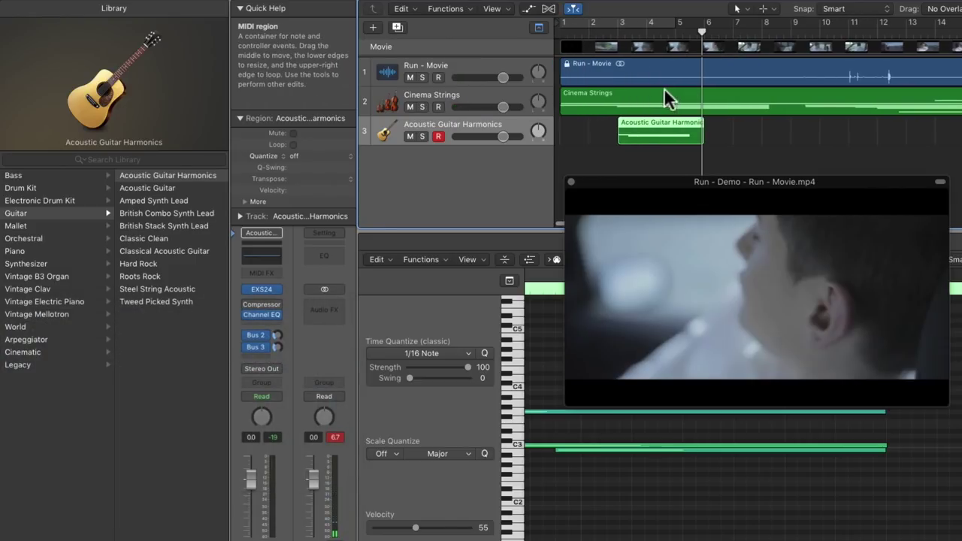
Return the playhead to bar 3 and close the floating movie window.
left_click(610, 35)
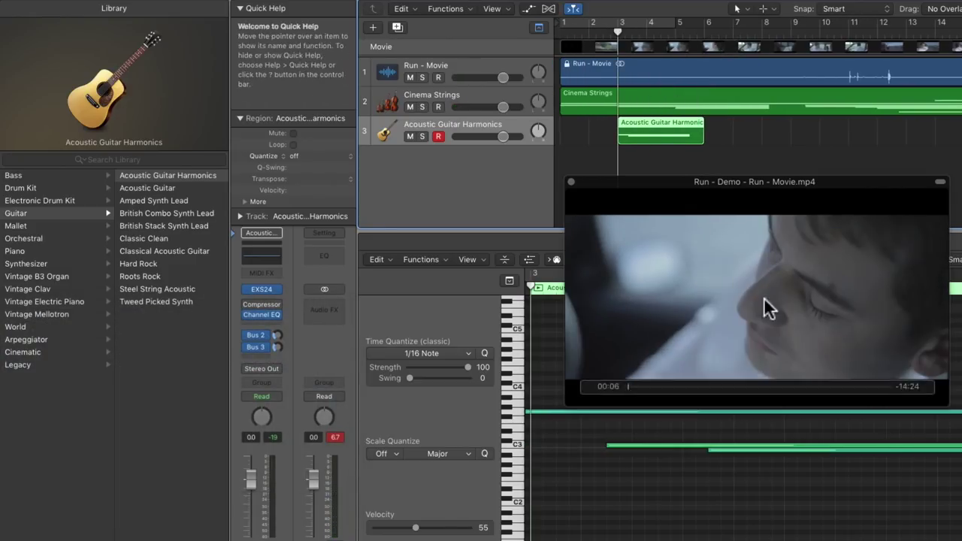
left_click_drag(661, 179, 797, 97)
scroll(662, 421, "left", 1)
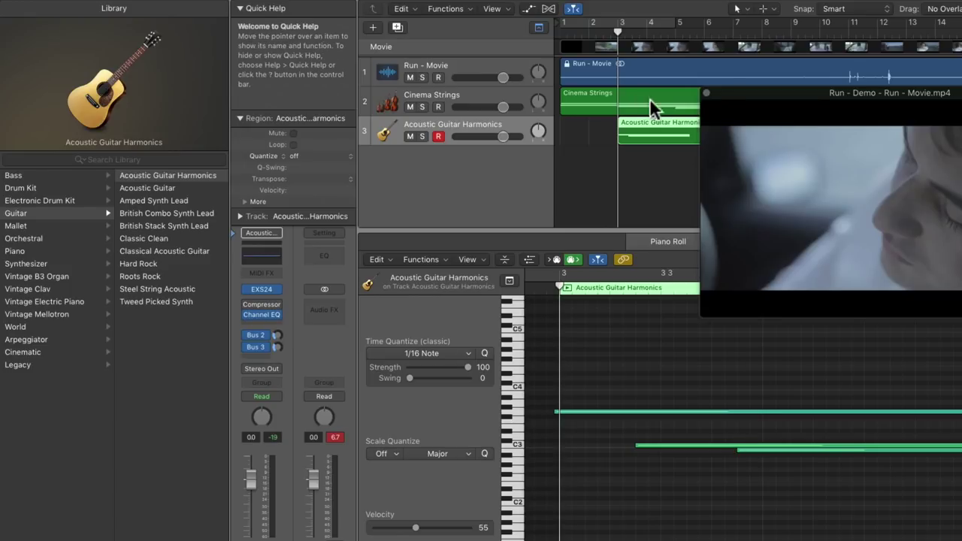
left_click(705, 93)
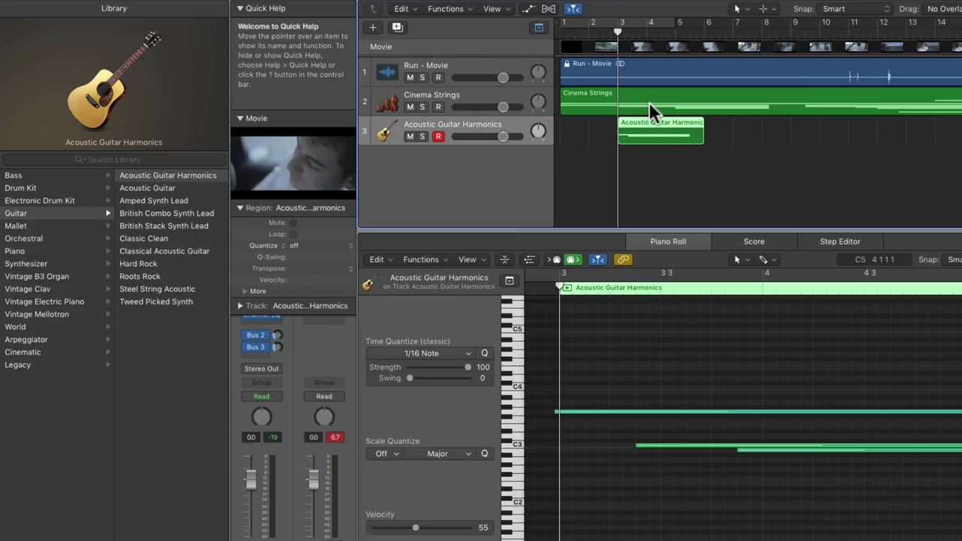
Play the Cinema Strings region from bar 1 and trim the start of its C3 note from bar 3 to about bar 4.
left_click(651, 108)
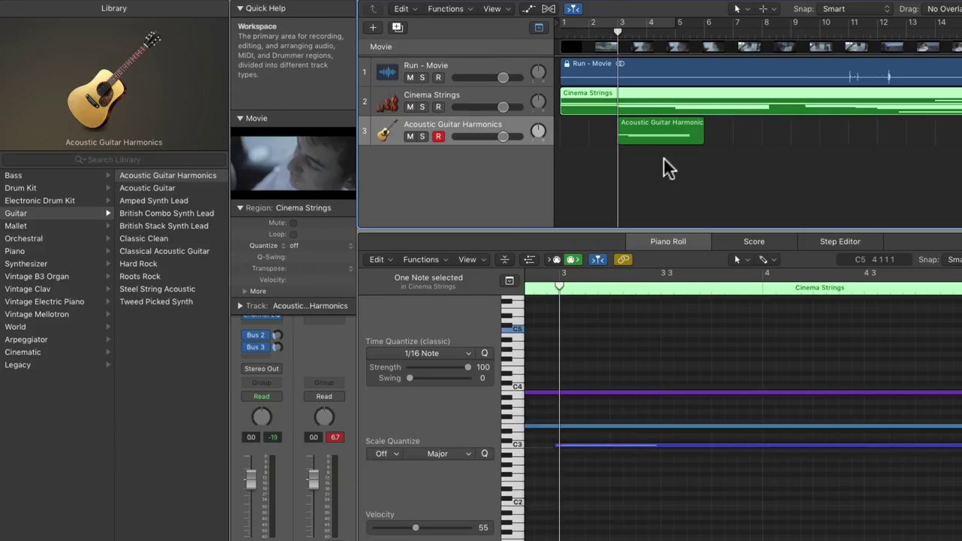
key("Return")
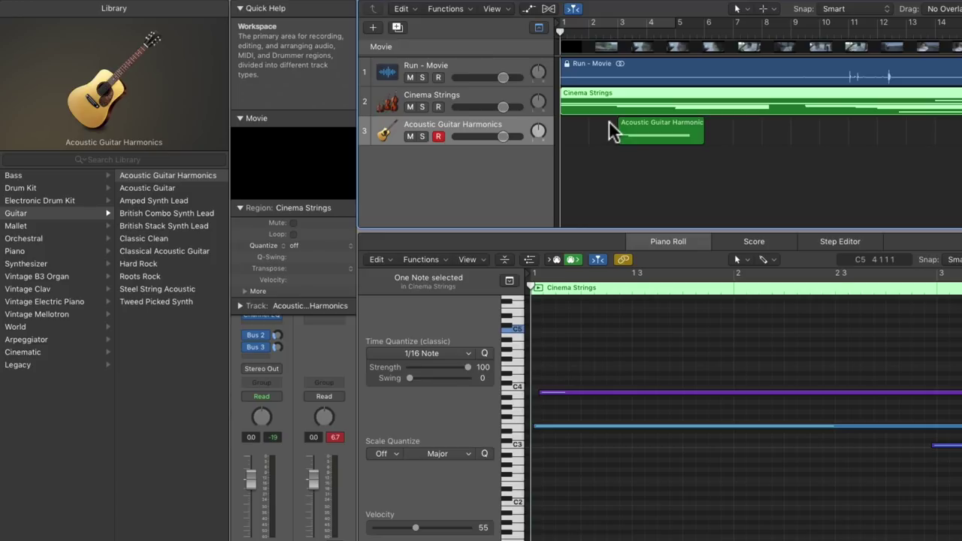
key("space")
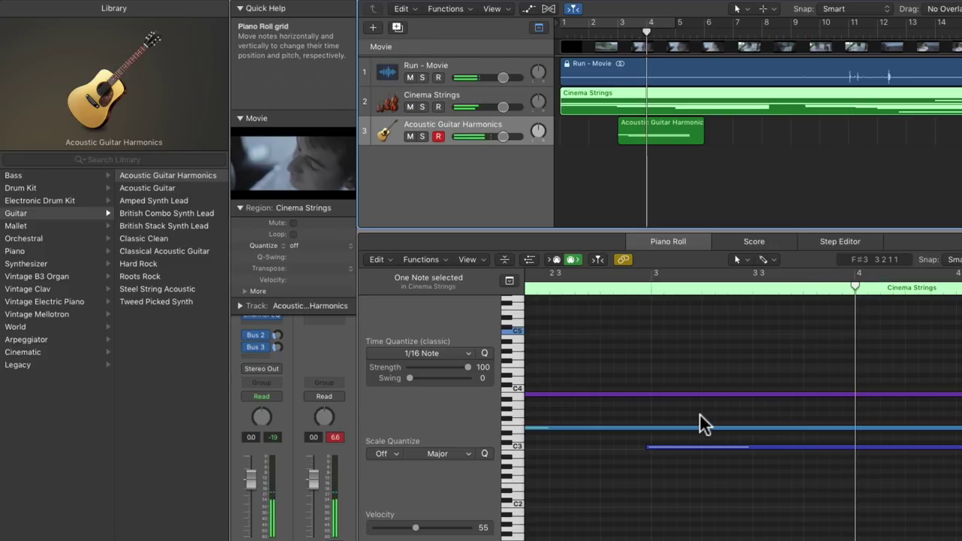
left_click_drag(645, 447, 861, 452)
Play the strings and guitar parts from the project start to about bar 7 to check the edited note against the picture.
key("Return")
key("space")
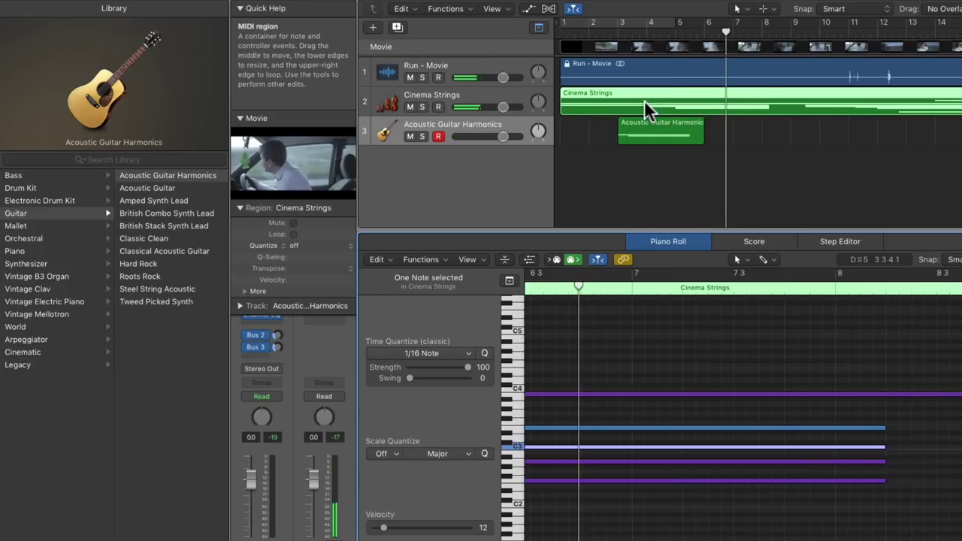
scroll(766, 118, "right", 3)
scroll(764, 118, "left", 3)
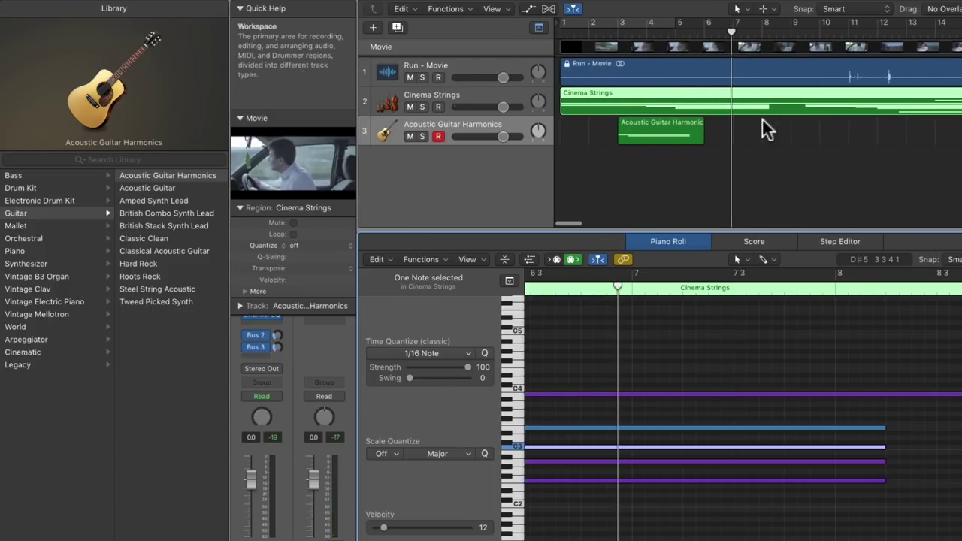
scroll(712, 121, "left", 1)
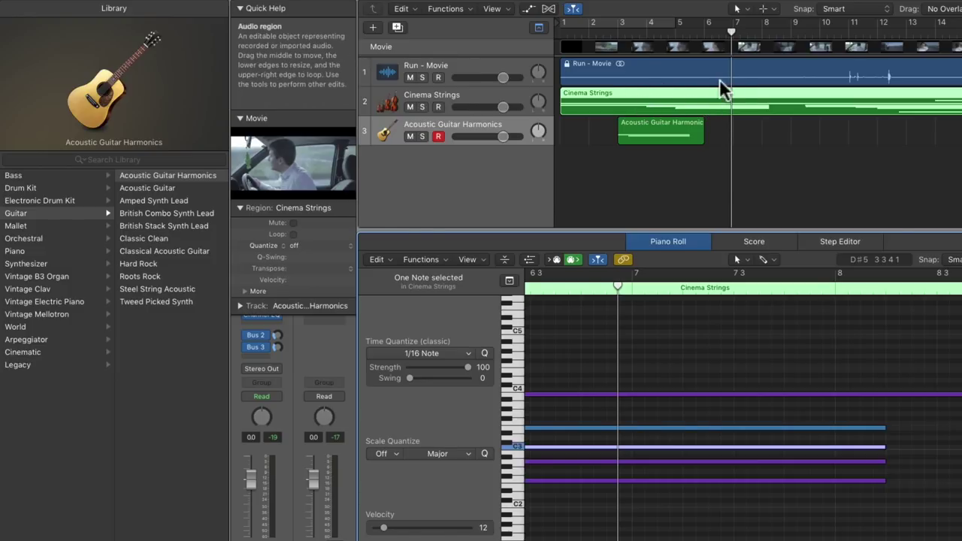
Play from bar 1 to bar 3, reopen the movie in its own window and scrub ahead to a scene about four minutes in.
key("Return")
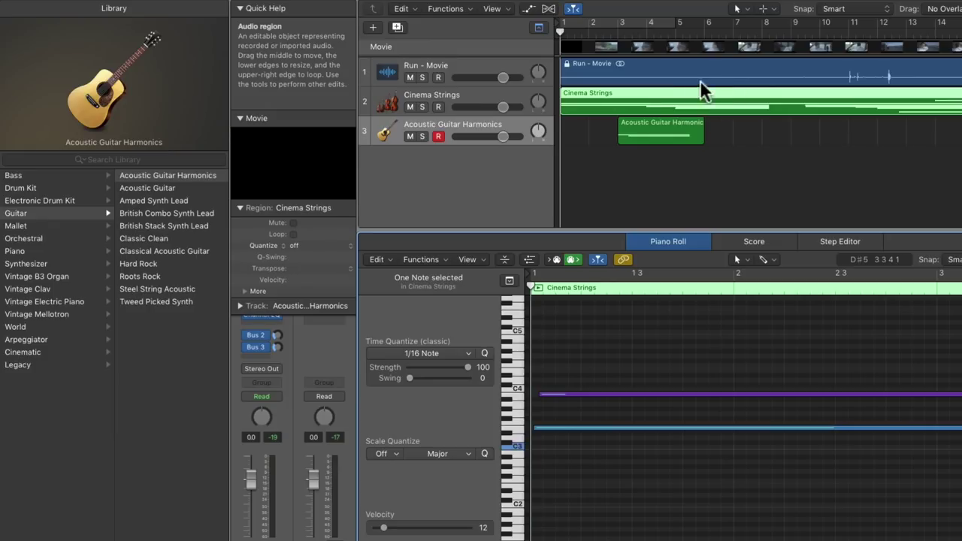
key("space")
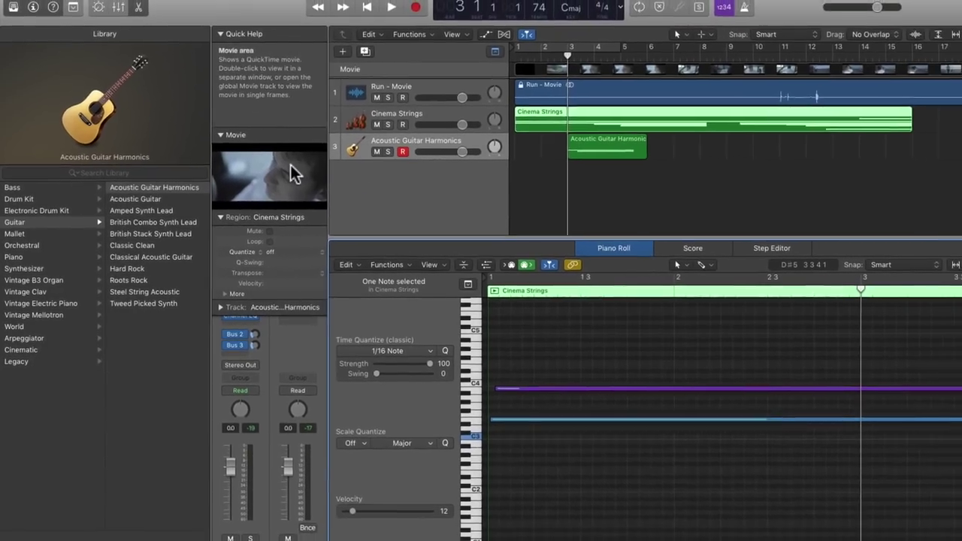
double_click(277, 171)
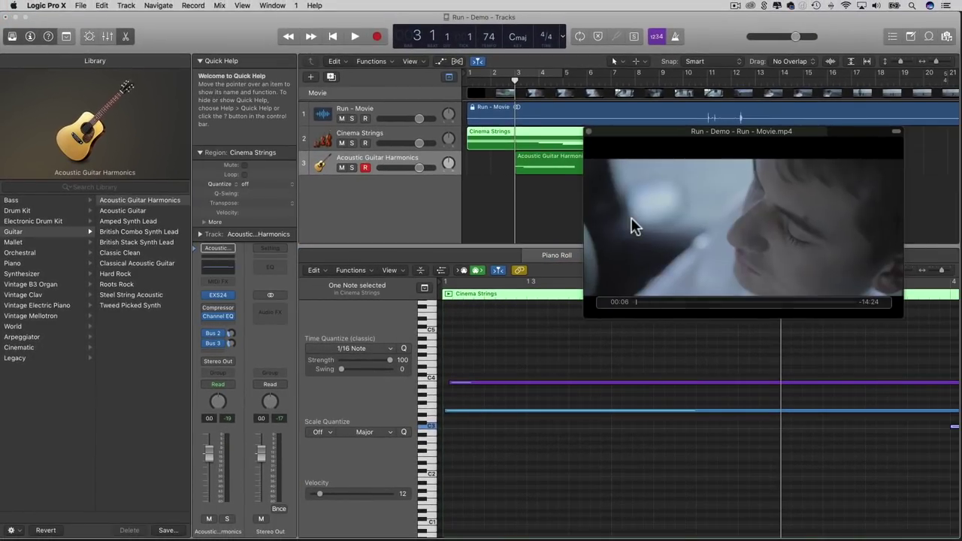
left_click(686, 303)
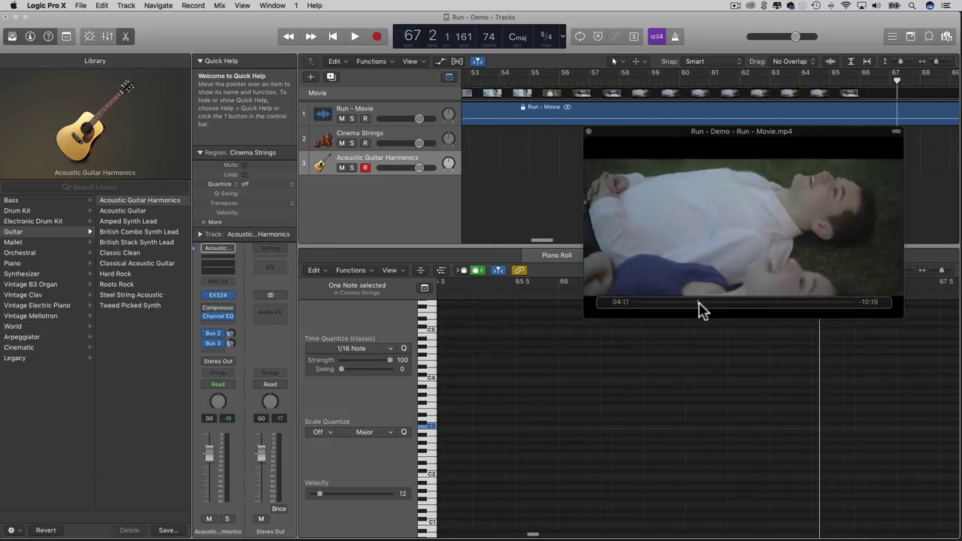
left_click(709, 303)
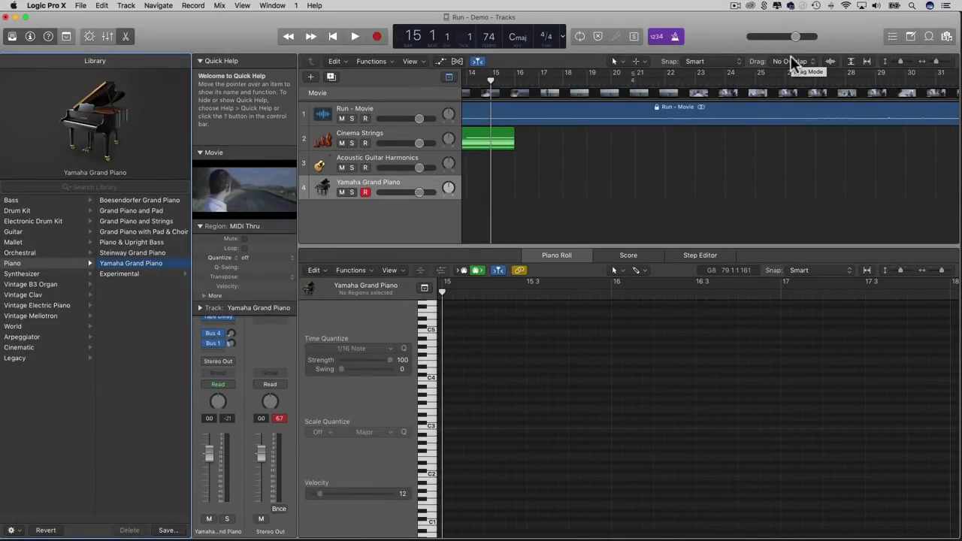
Step the playhead back bar by bar from bar 19 to bar 16 to examine the picture around the end of Cinema Strings.
scroll(648, 126, "left", 10)
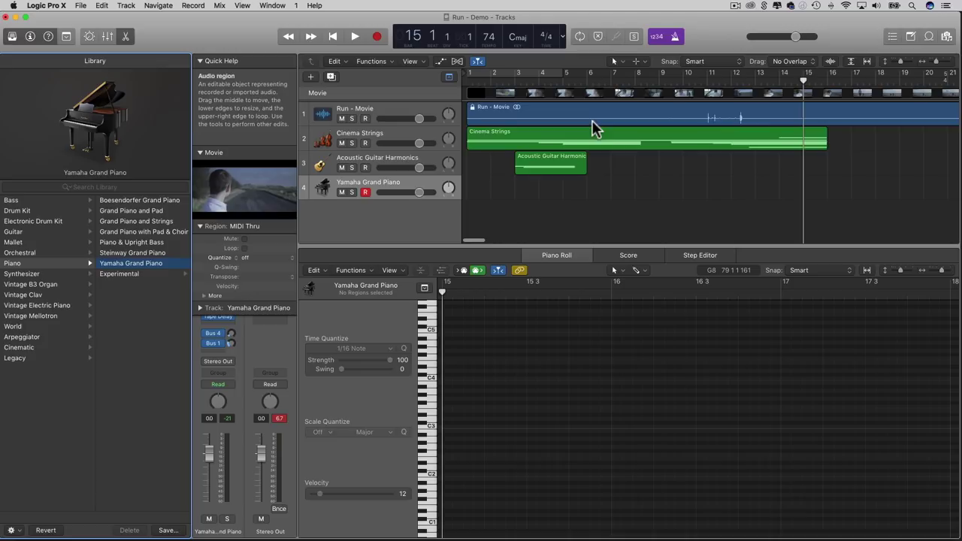
scroll(592, 127, "right", 1)
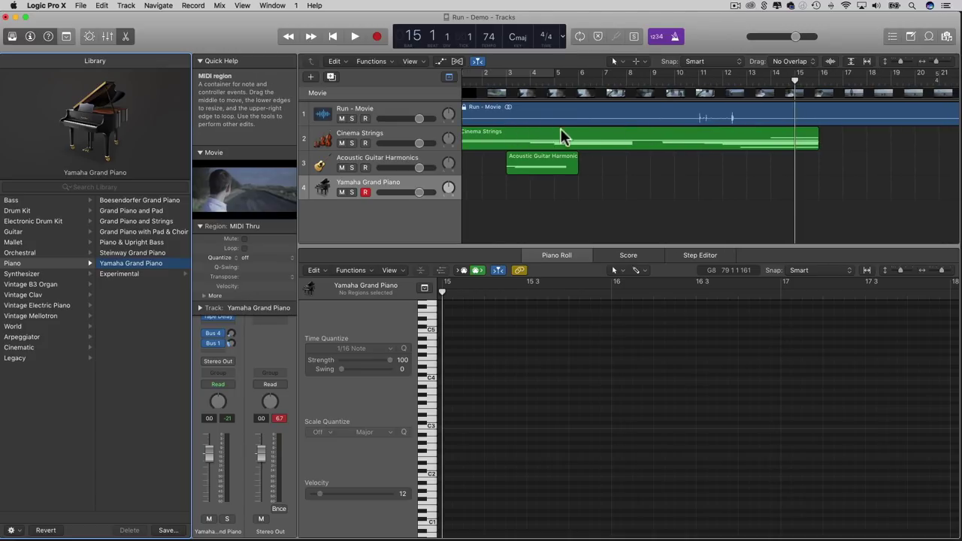
scroll(575, 125, "left", 1)
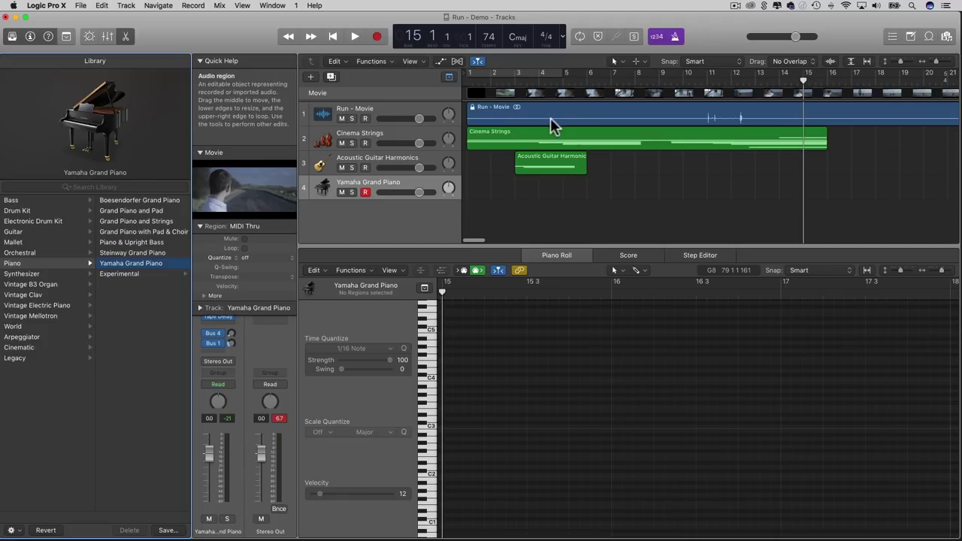
scroll(721, 117, "right", 5)
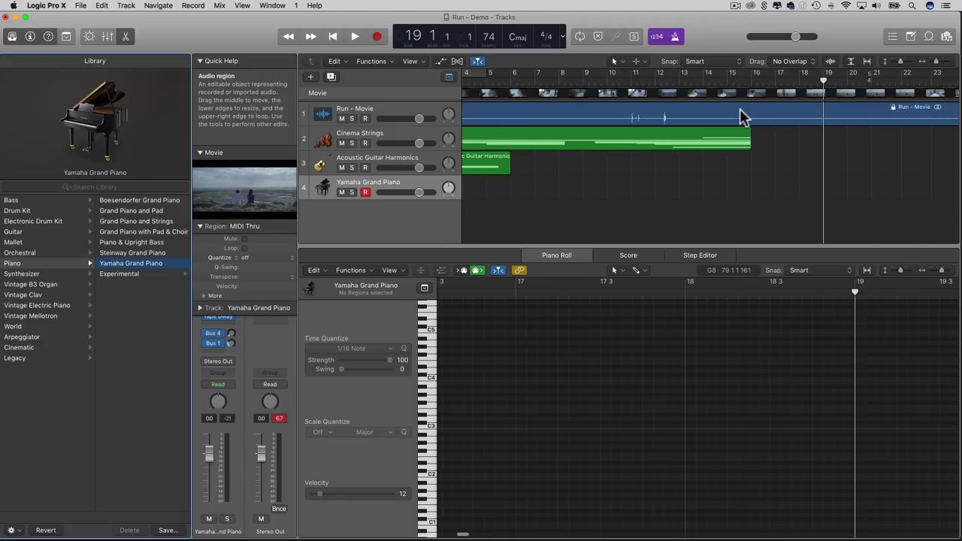
key("comma")
key("comma")
key("comma")
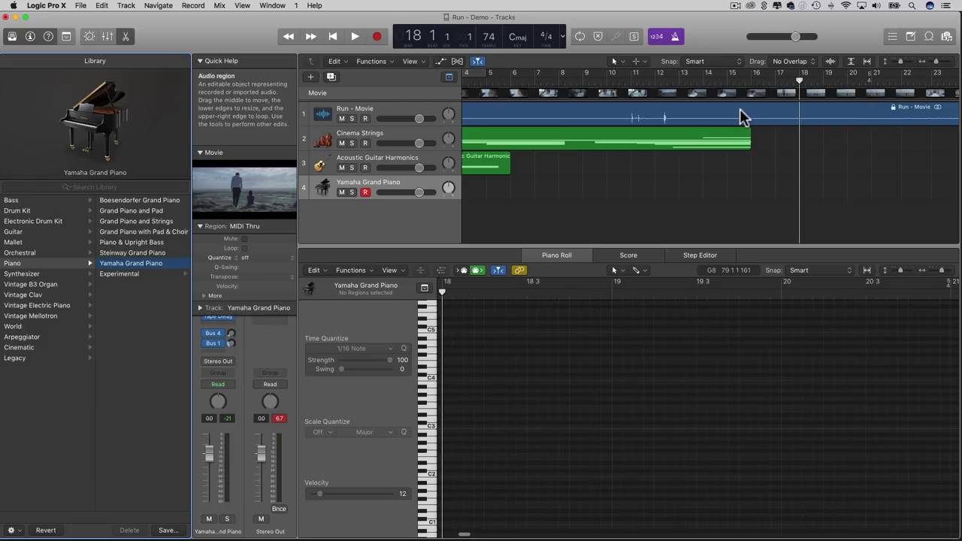
key("comma")
key("comma")
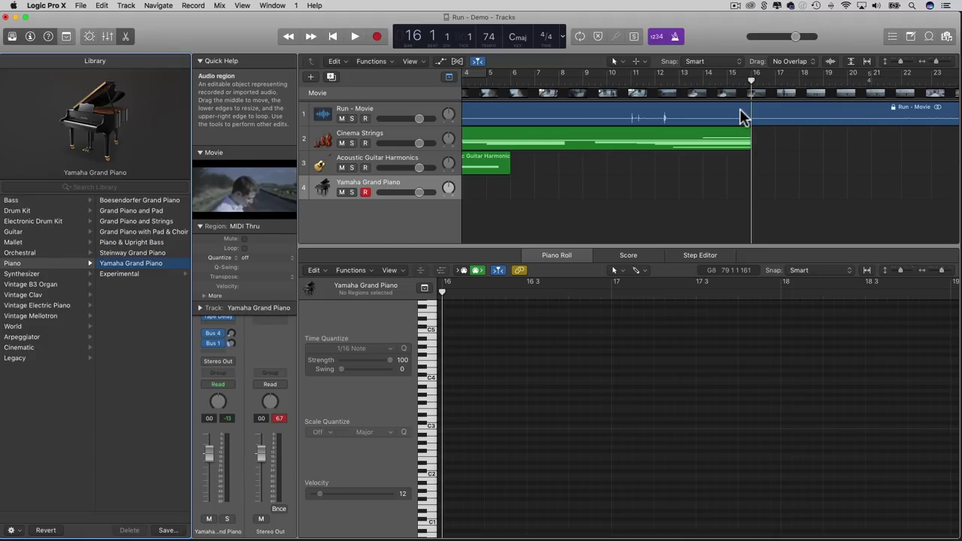
Compare the movie picture at bars 17 and 16 and place the playhead at bar 14.
key("period")
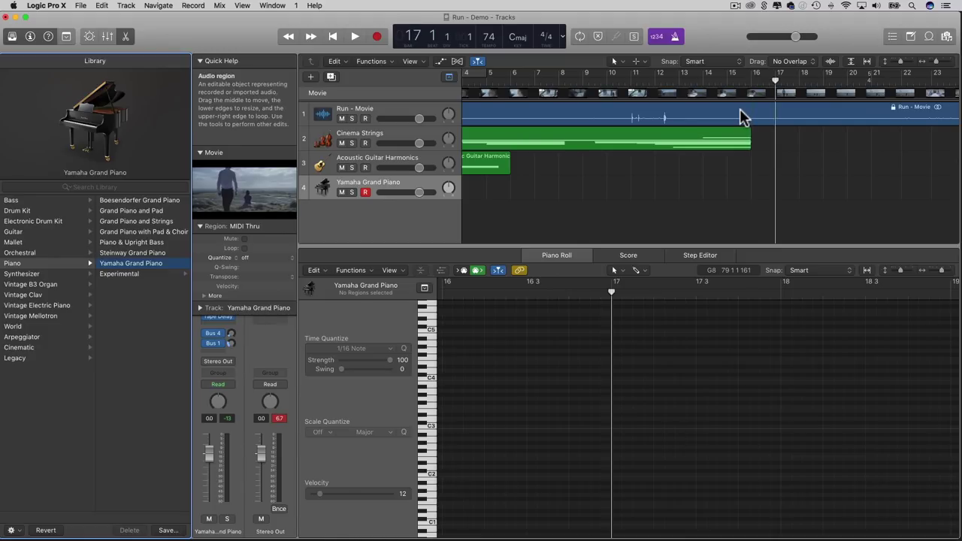
key("comma")
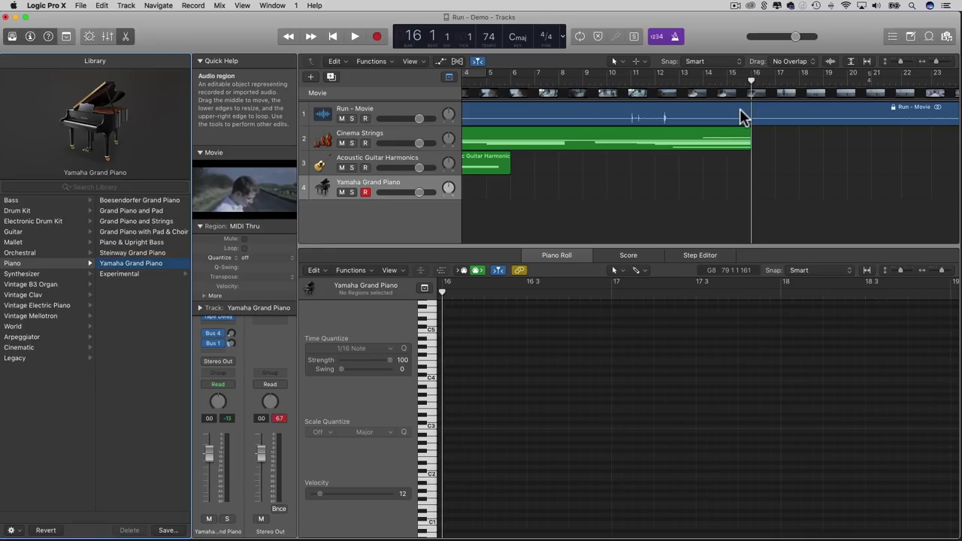
key("comma")
key("comma")
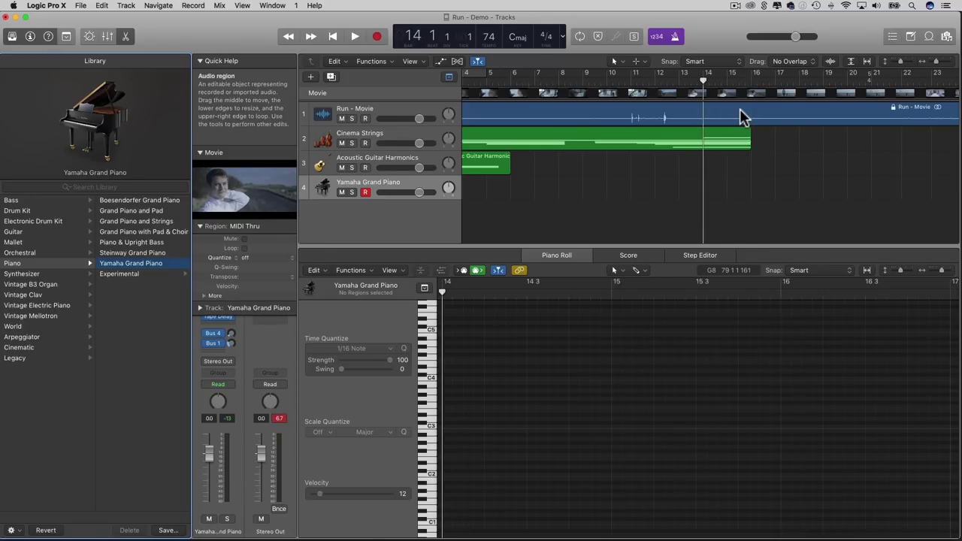
Play the project from bar 12 to about bar 22 against the picture to rehearse the piano part.
key("comma")
key("comma")
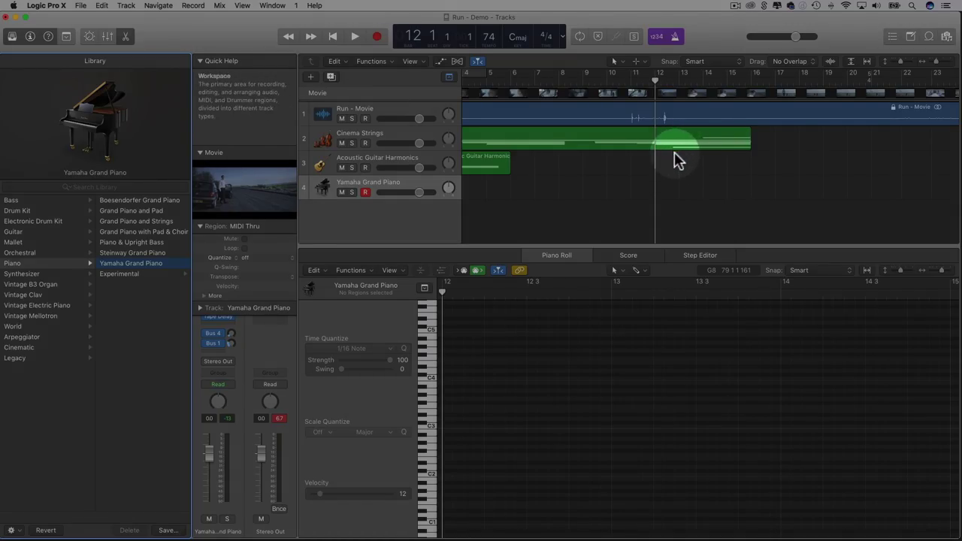
key("space")
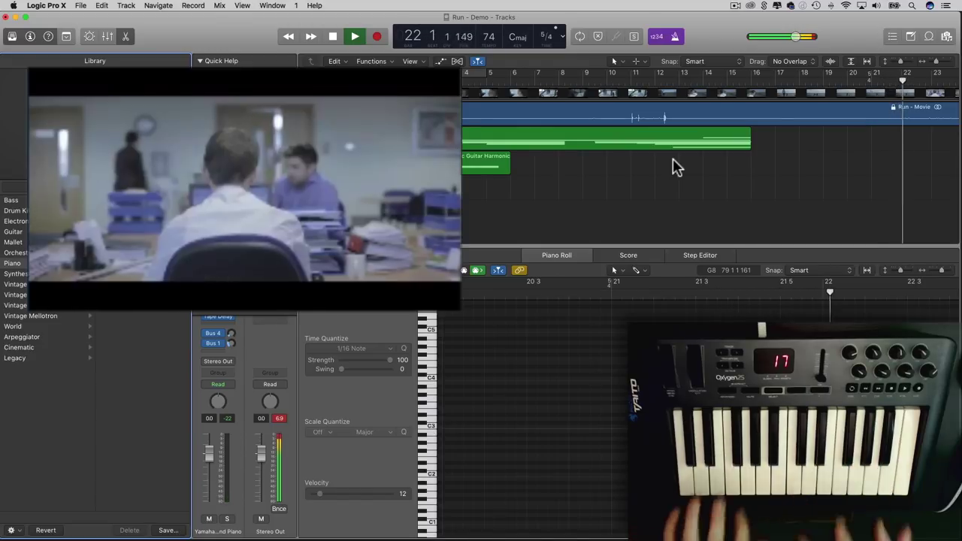
key("space")
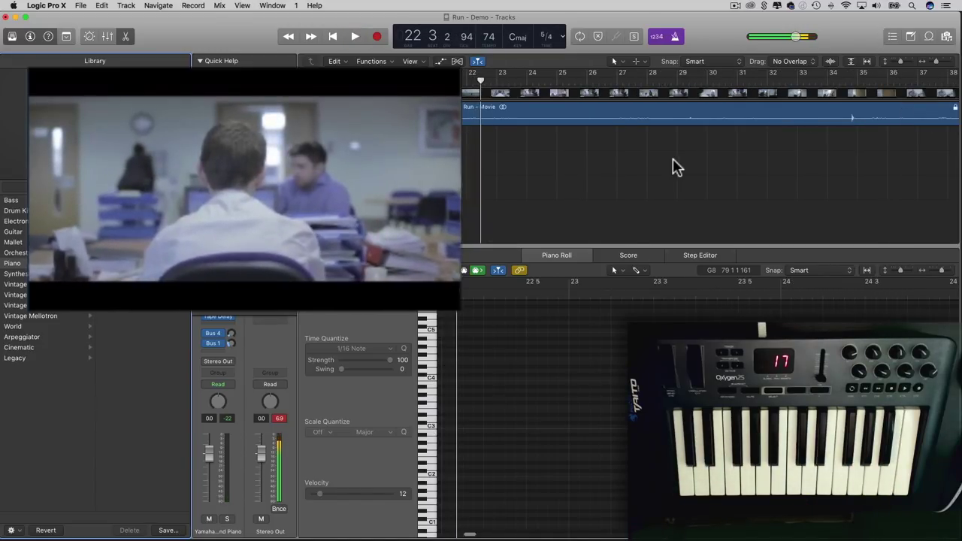
Record a Yamaha Grand Piano part, starting the playhead at bar 14 and stopping in bar 22.
scroll(580, 155, "left", 10)
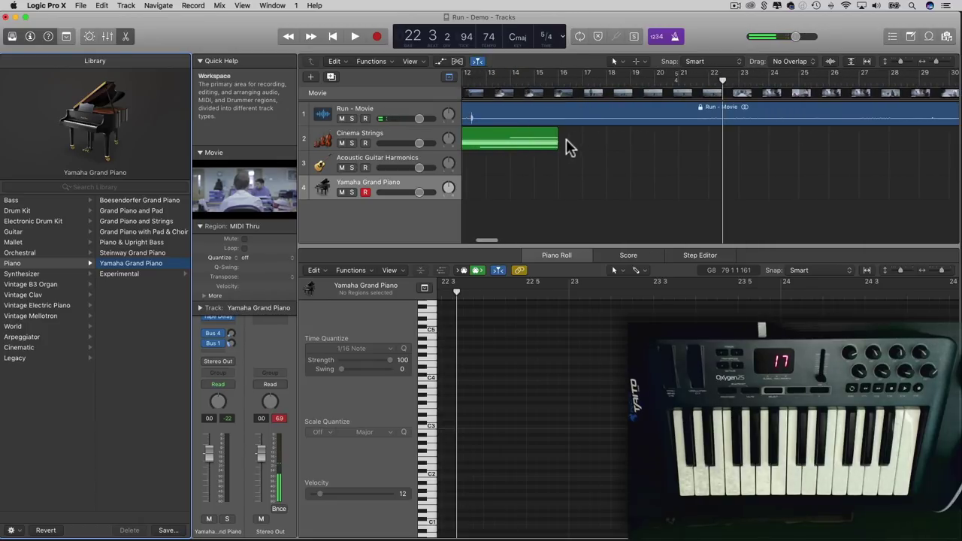
left_click(535, 81)
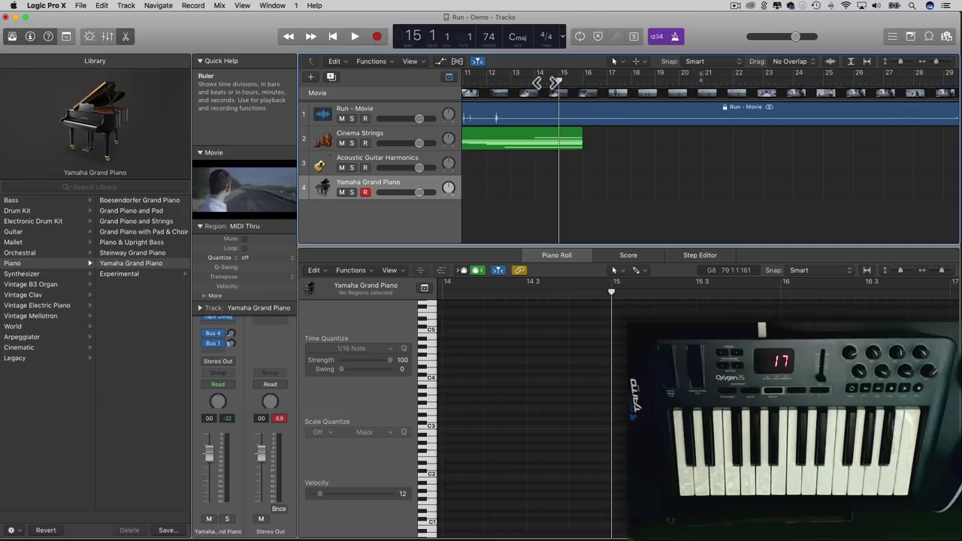
left_click(536, 81)
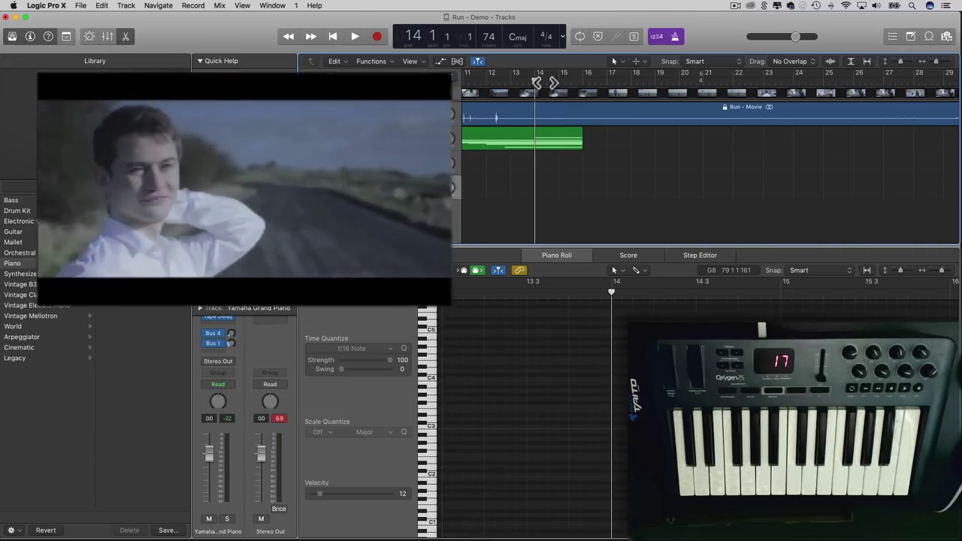
key("r")
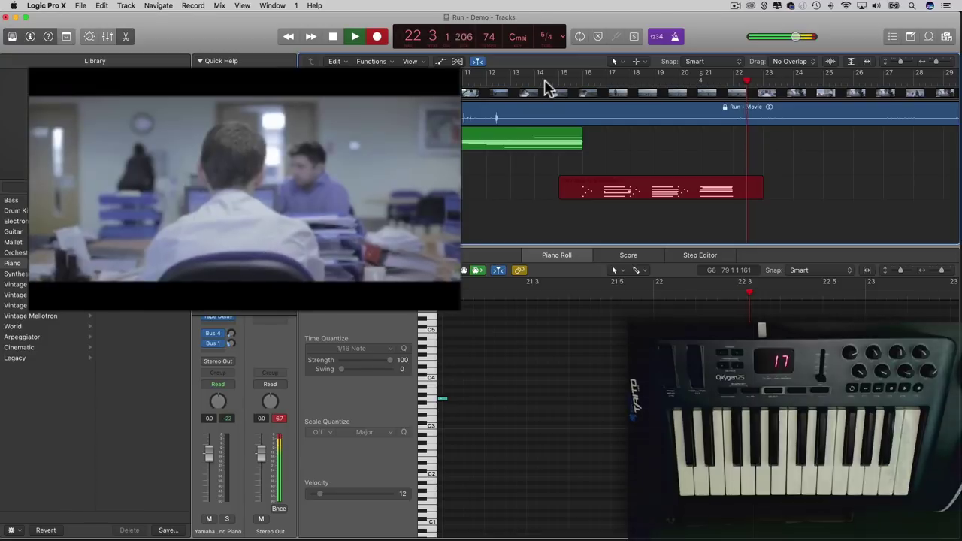
key("space")
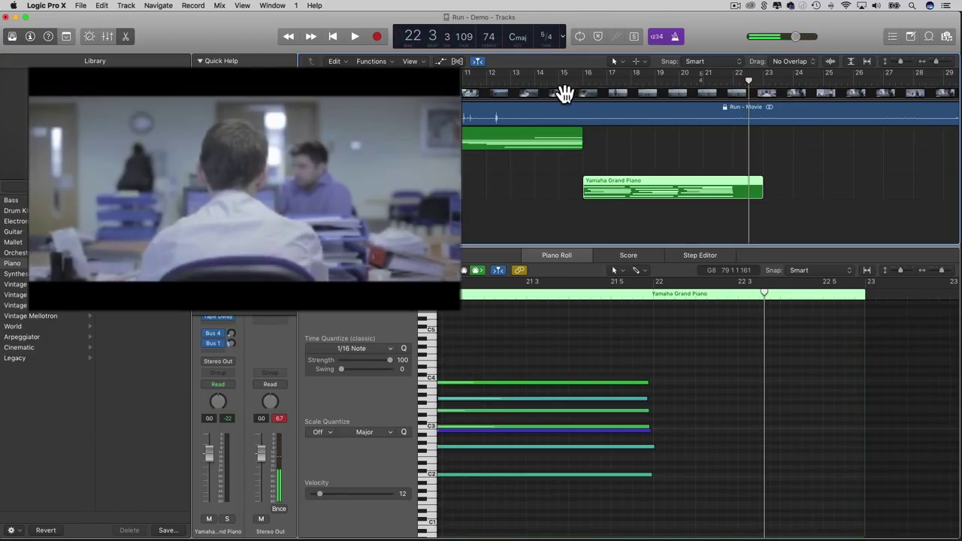
Use the Velocity tool to set the velocity of the piano's C3 note in bar 20 to 43.
left_click(578, 84)
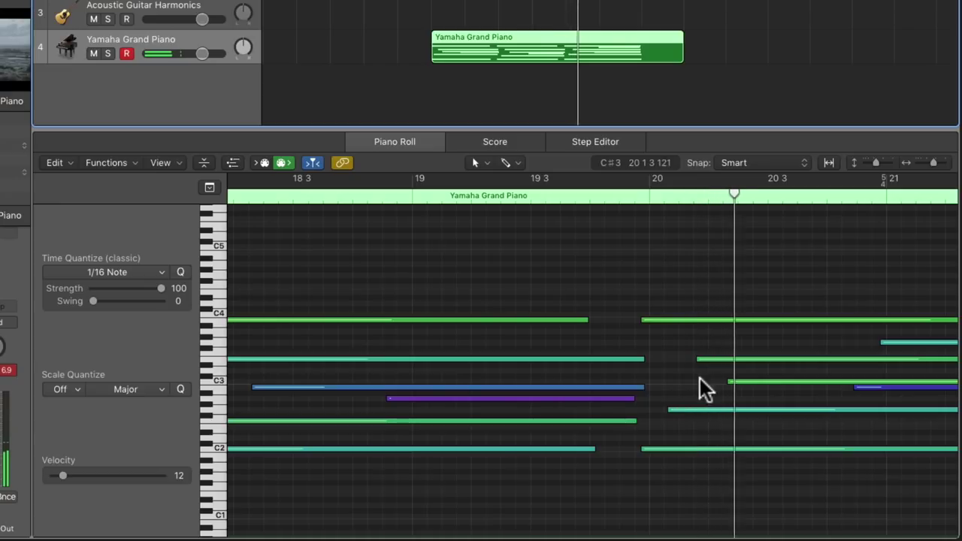
scroll(737, 394, "right", 5)
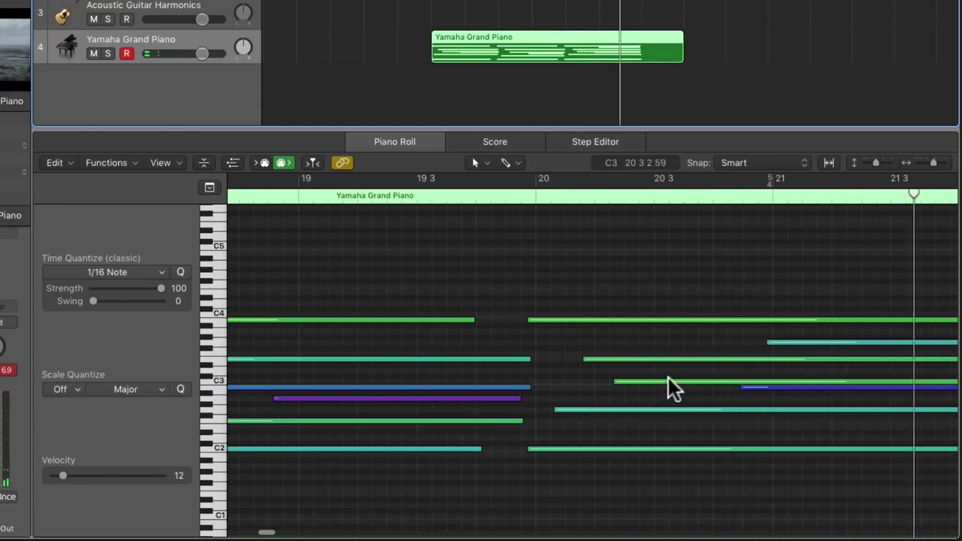
left_click(501, 200)
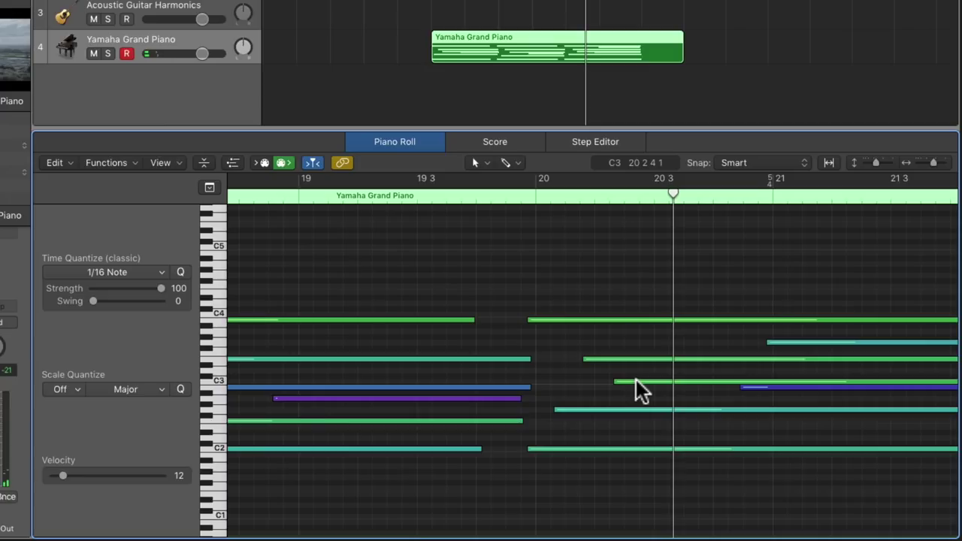
key("t")
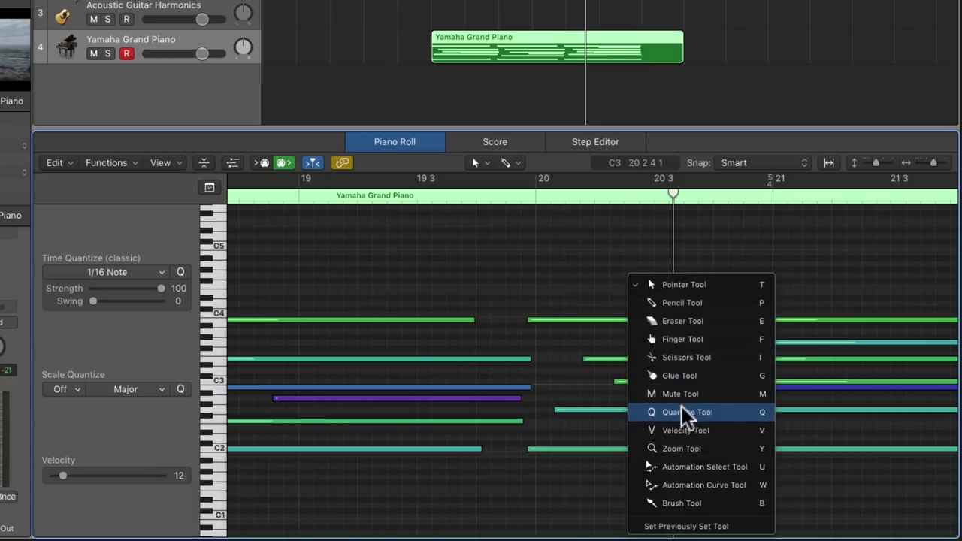
left_click(690, 423)
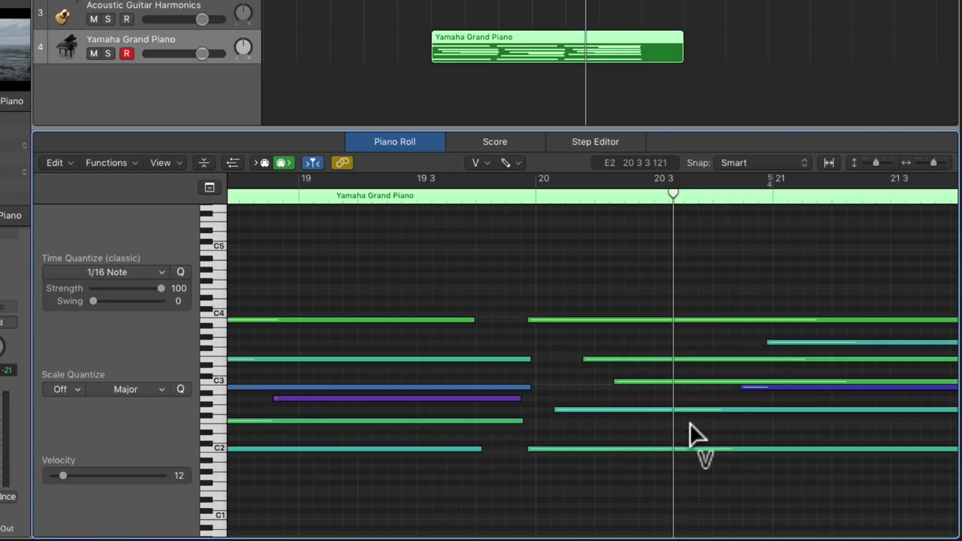
left_click_drag(635, 380, 632, 419)
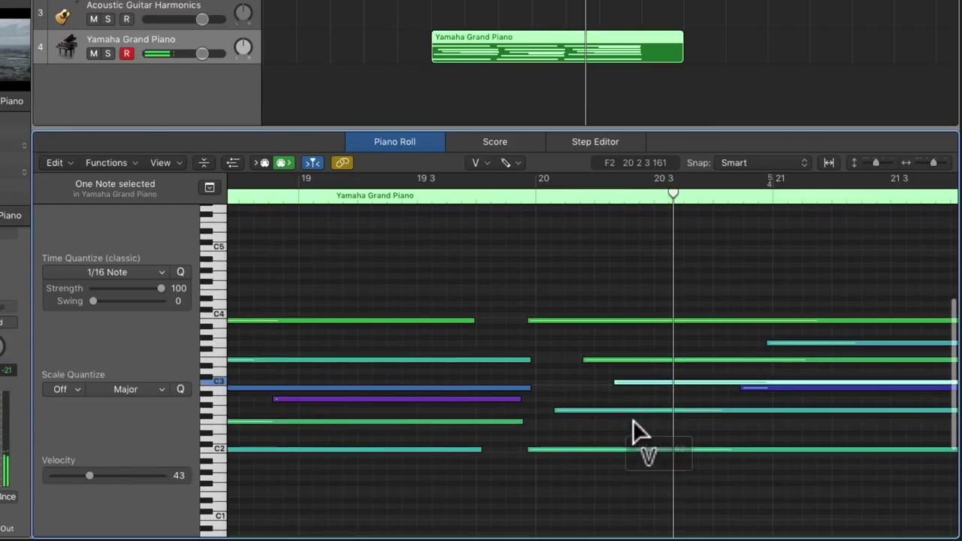
Play the piano region from around bar 19 to the end of bar 21 to check the edited note.
key("comma")
key("comma")
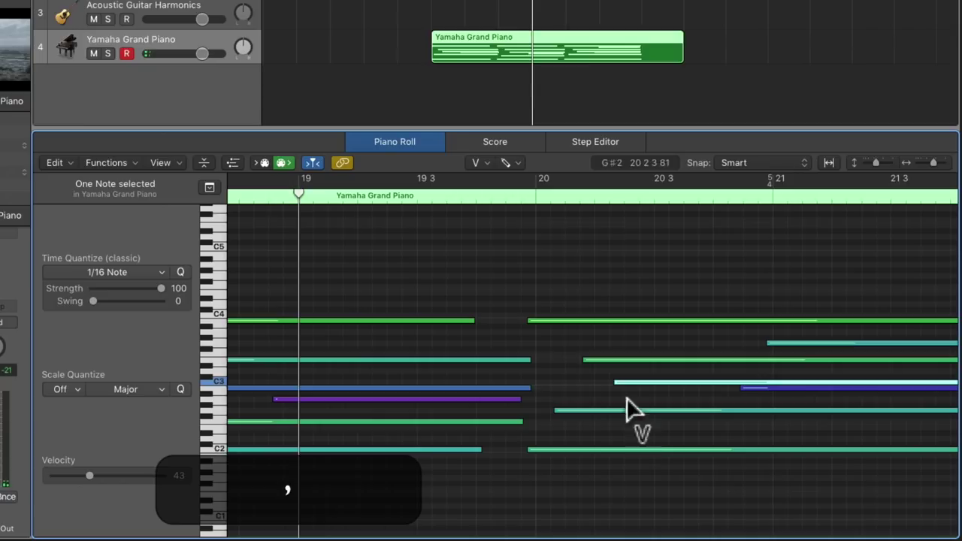
left_click(503, 194)
key("space")
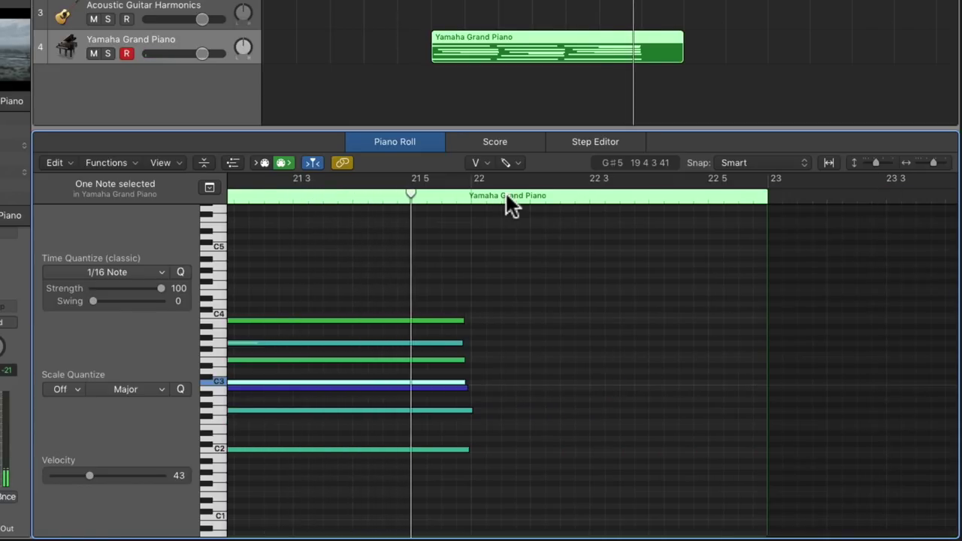
key("space")
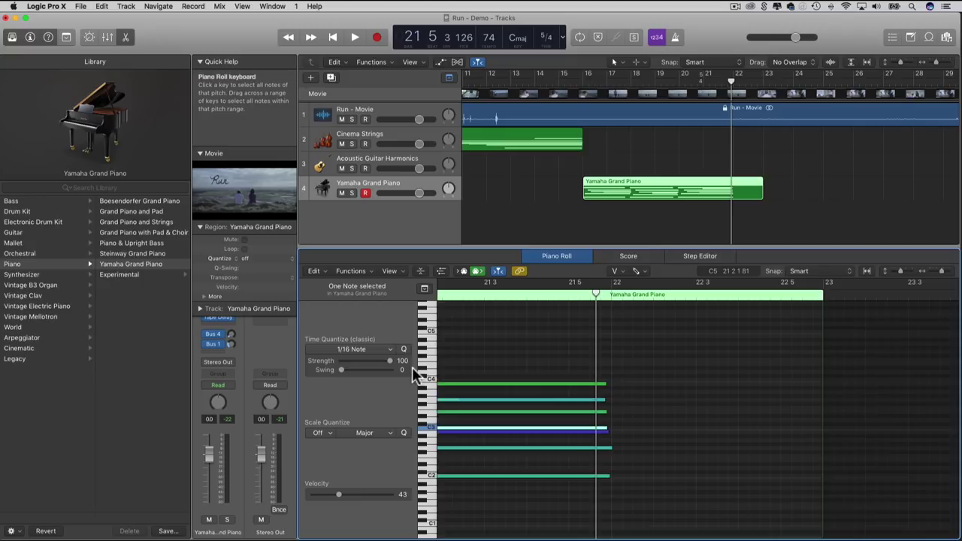
Place the playhead at bar 20 and examine the project's time signature and tempo event lists.
key("p")
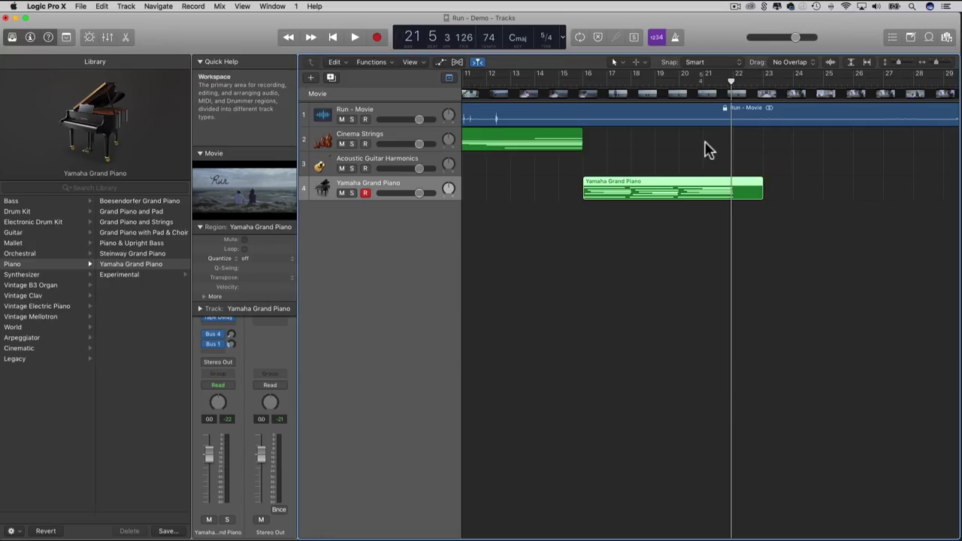
left_click(671, 81)
mouse_move(671, 81)
left_mouse_down()
mouse_move(659, 82)
mouse_move(679, 84)
left_mouse_up()
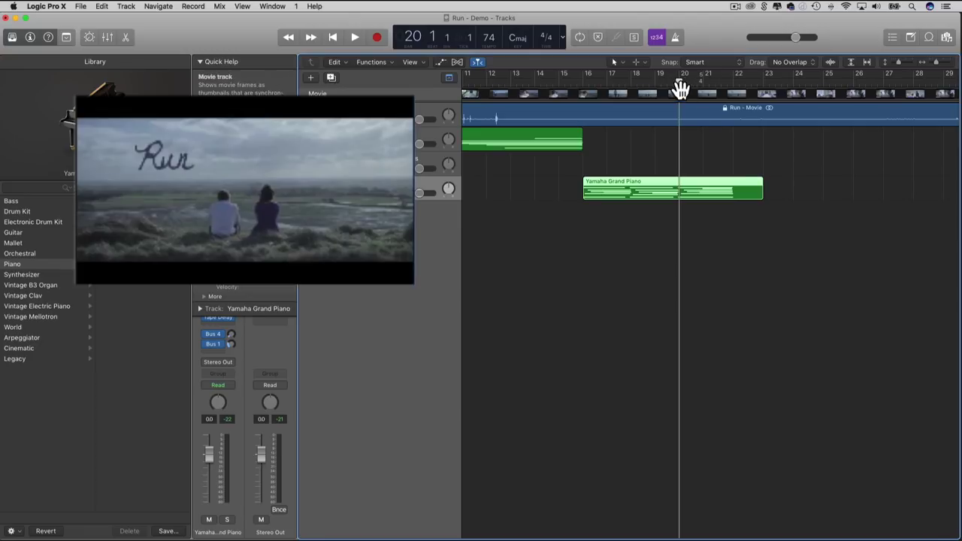
left_click(892, 40)
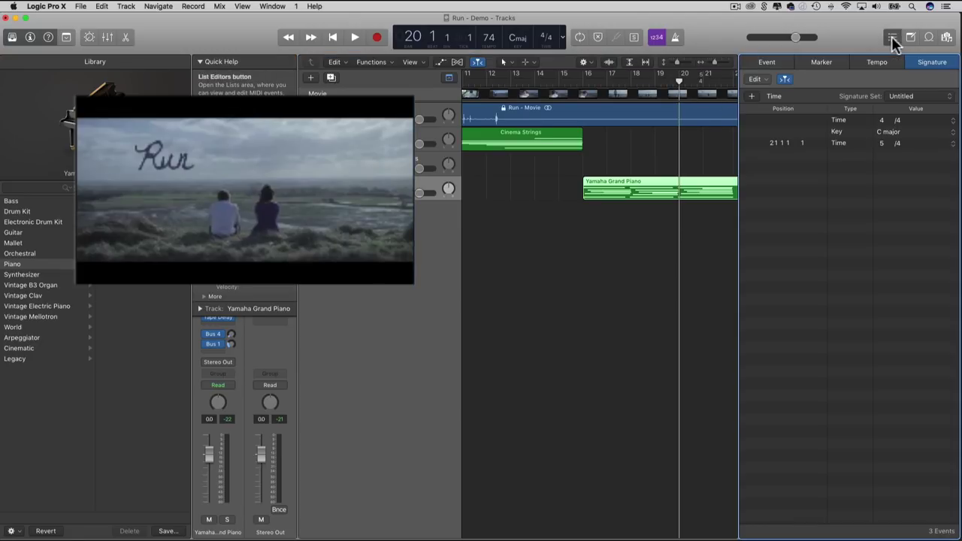
left_click(878, 66)
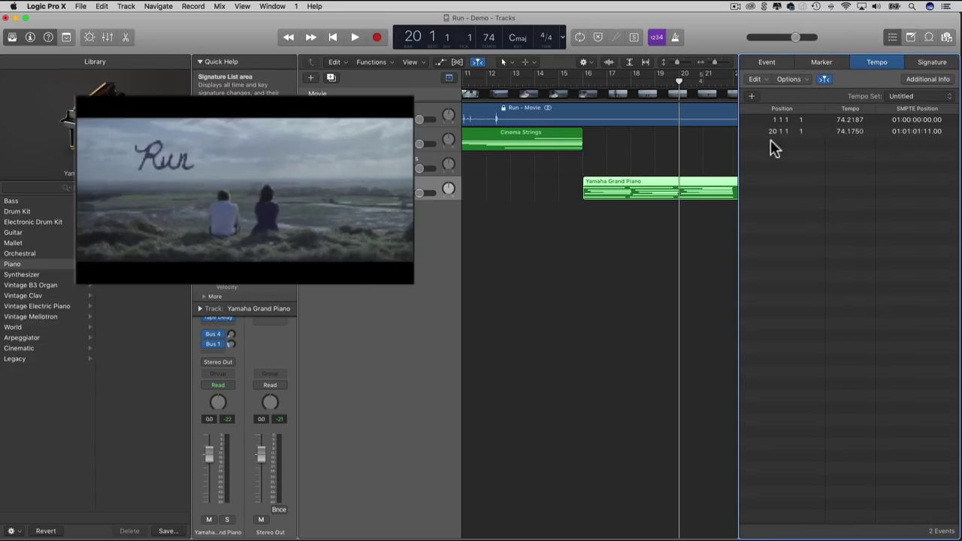
left_click(892, 39)
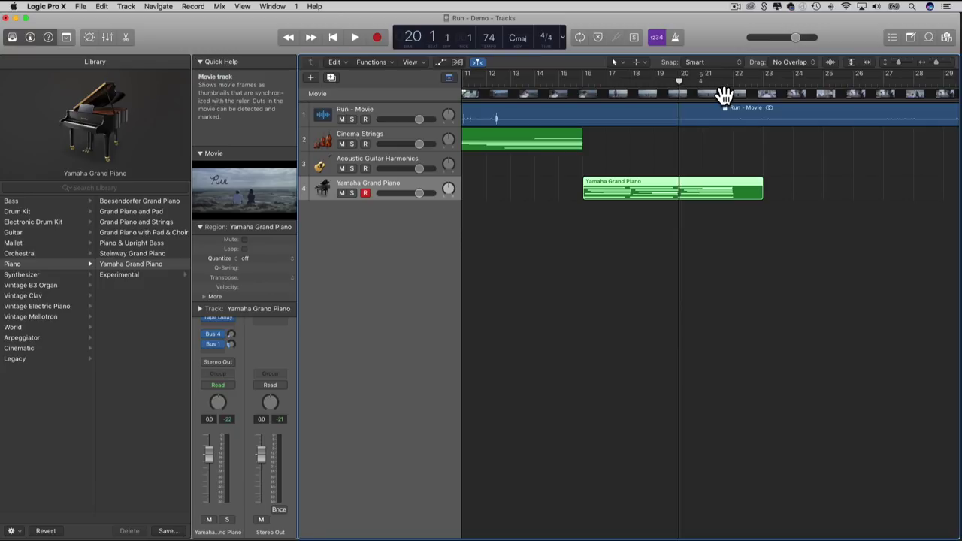
Play from bar 18 to about bar 22 and select the Cinema Strings track to rehearse a strings entry.
key("comma")
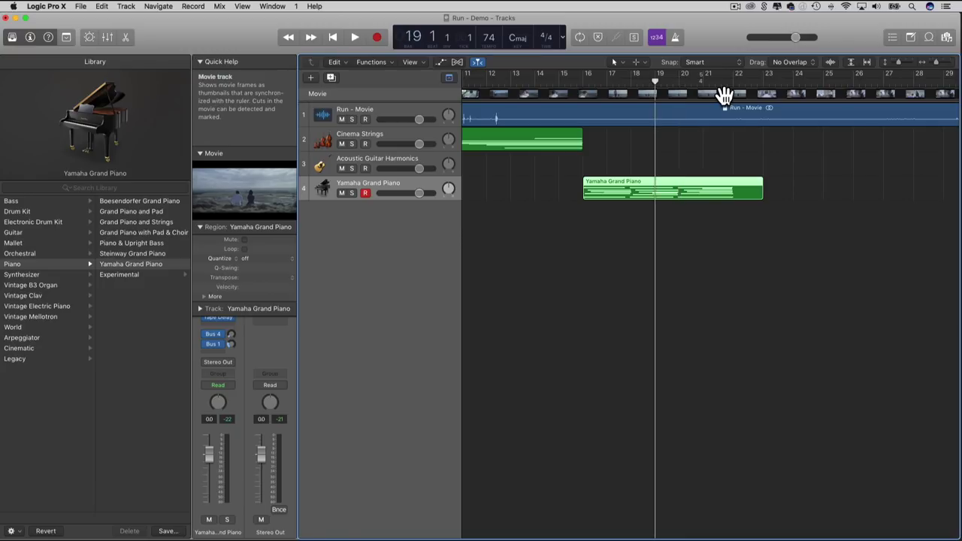
key("comma")
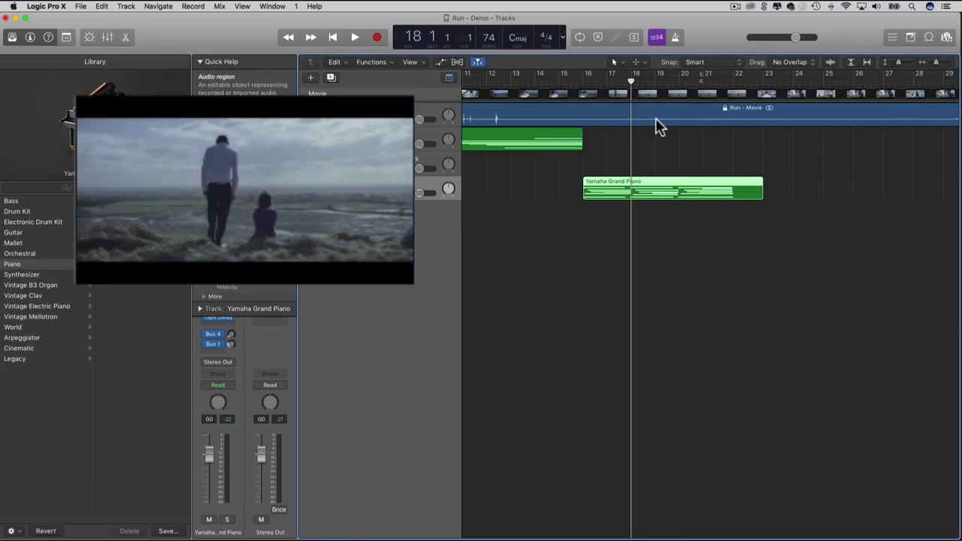
key("space")
left_click(368, 135)
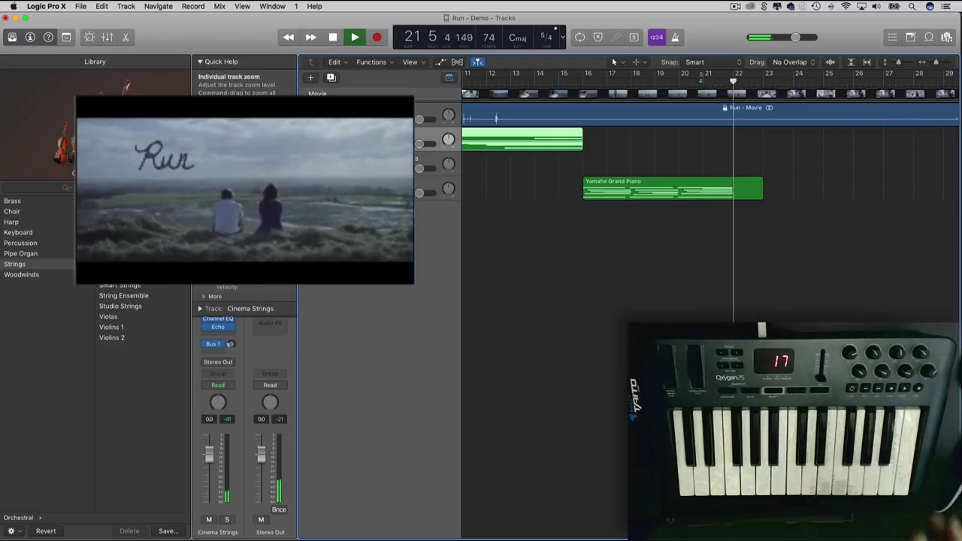
key("space")
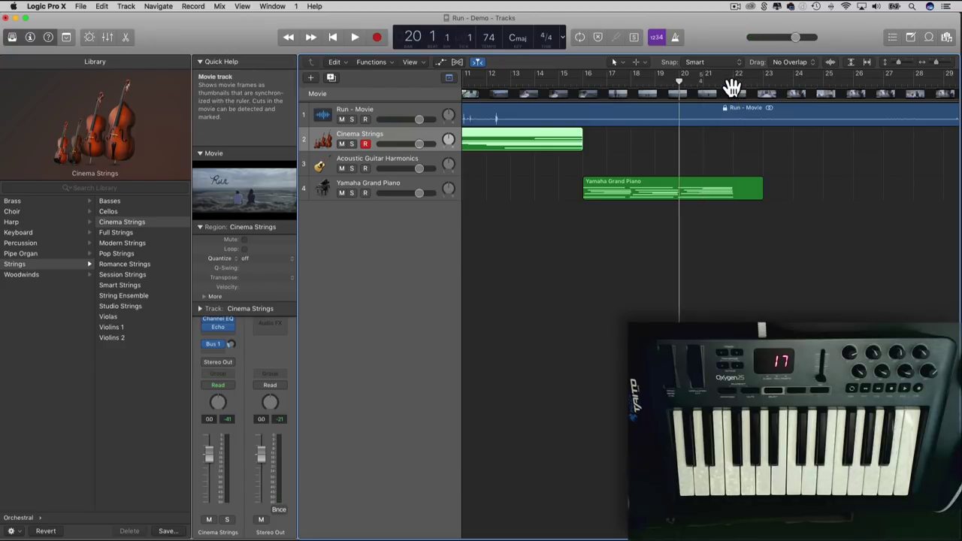
Record a Cinema Strings note under the title shot, starting from bar 18 and stopping in bar 22.
key("comma")
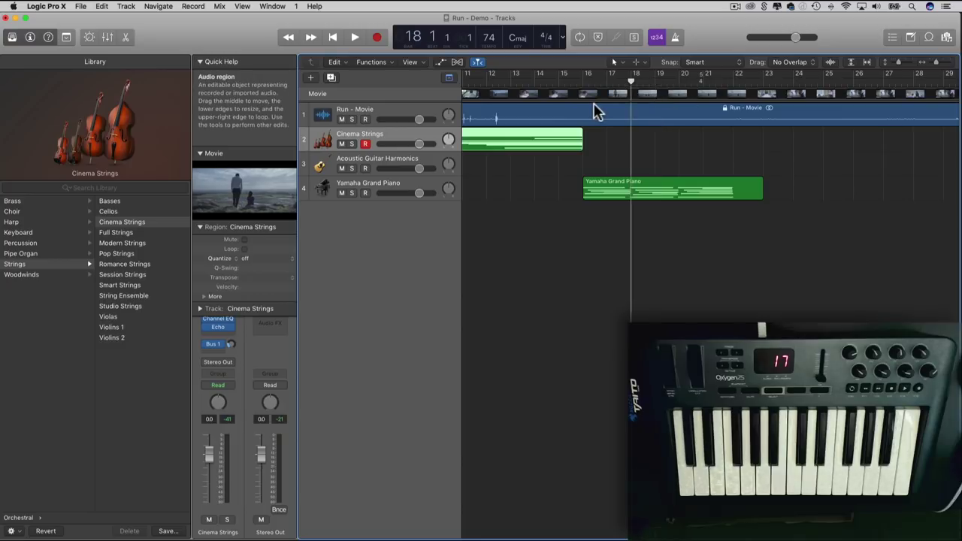
key("space")
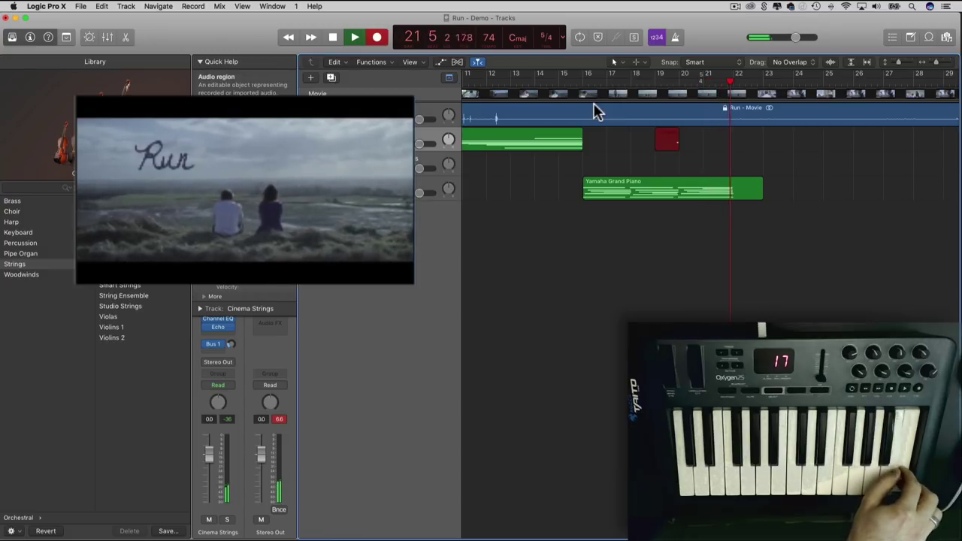
key("space")
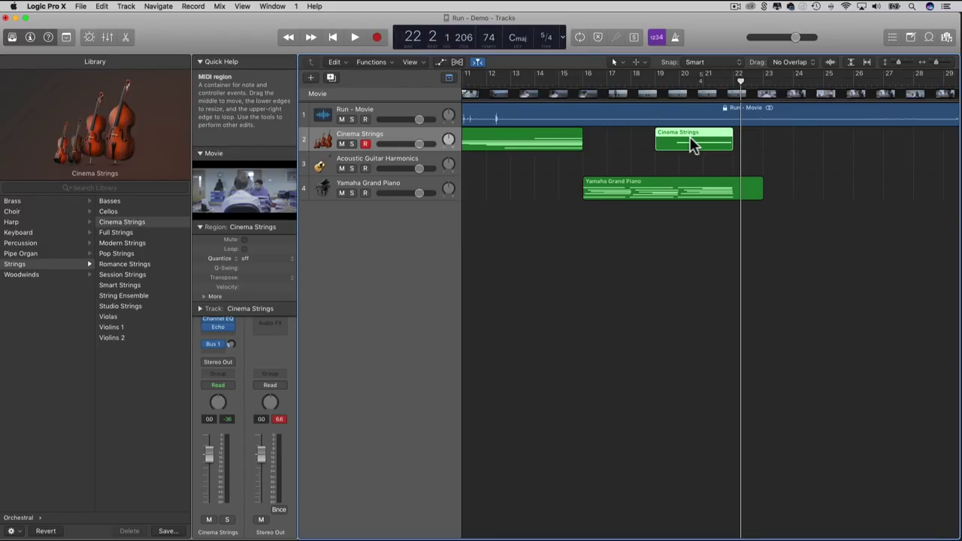
Raise the C4 note in the new Cinema Strings region to C5 and set its velocity to 5.
double_click(693, 145)
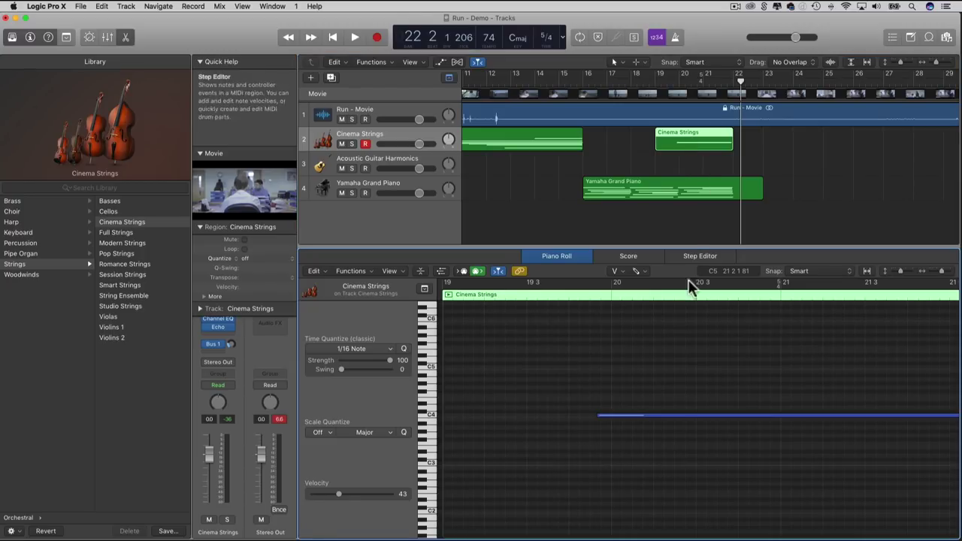
key("t")
left_click(667, 425)
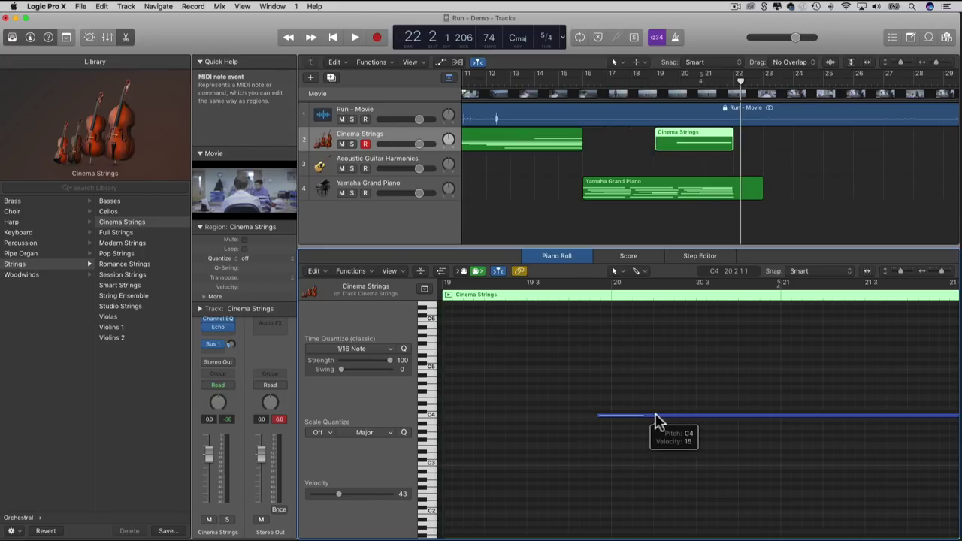
left_click_drag(657, 422, 657, 367)
key("t")
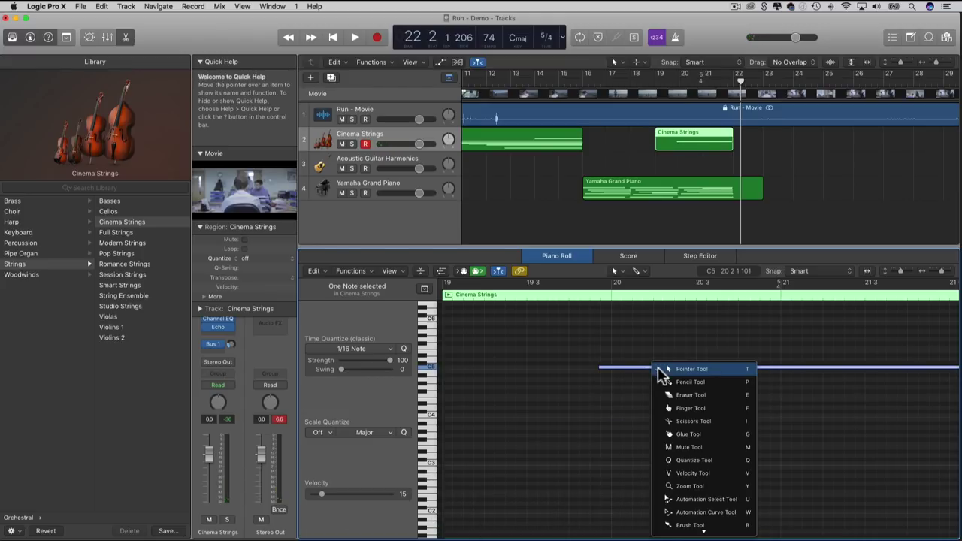
key("v")
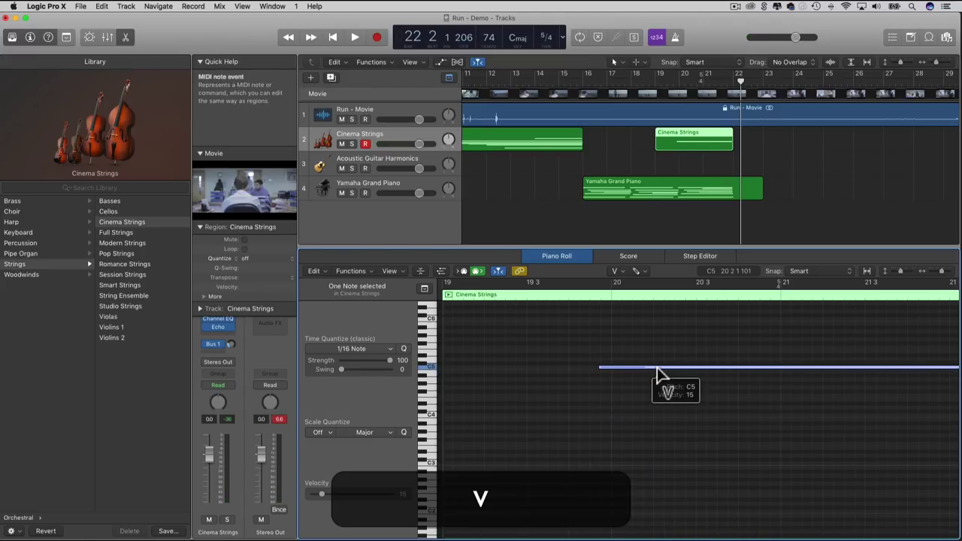
left_click_drag(658, 374, 666, 394)
Play from bar 18 to bar 22 to check the high strings note and piano against the picture.
left_click(631, 84)
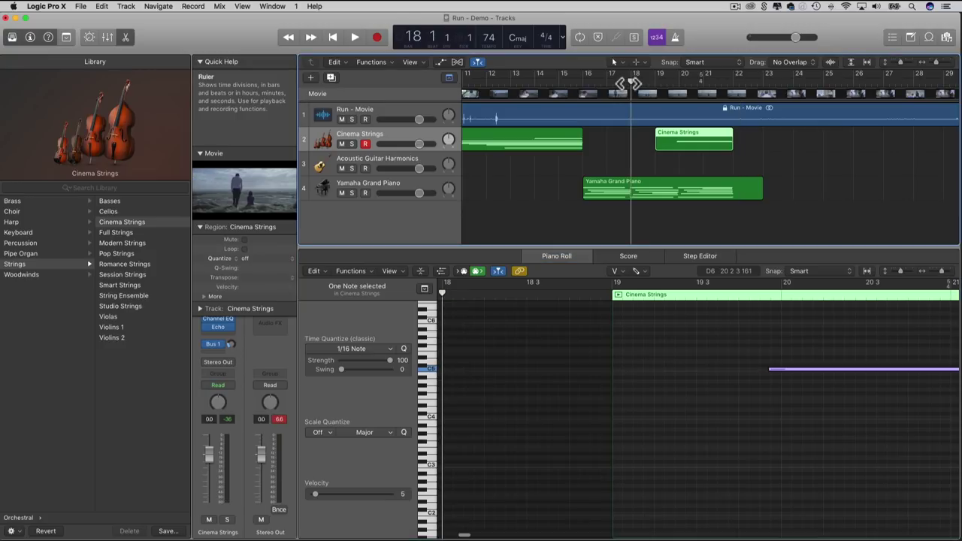
left_click_drag(630, 83, 627, 83)
key("space")
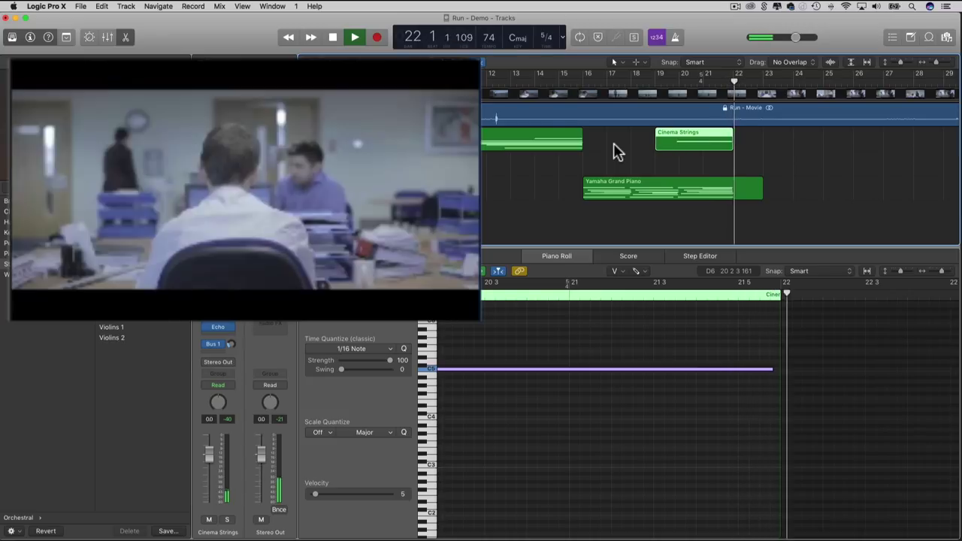
Stop playback and move the playhead back to bar 16, where the first Cinema Strings region ends.
key("space")
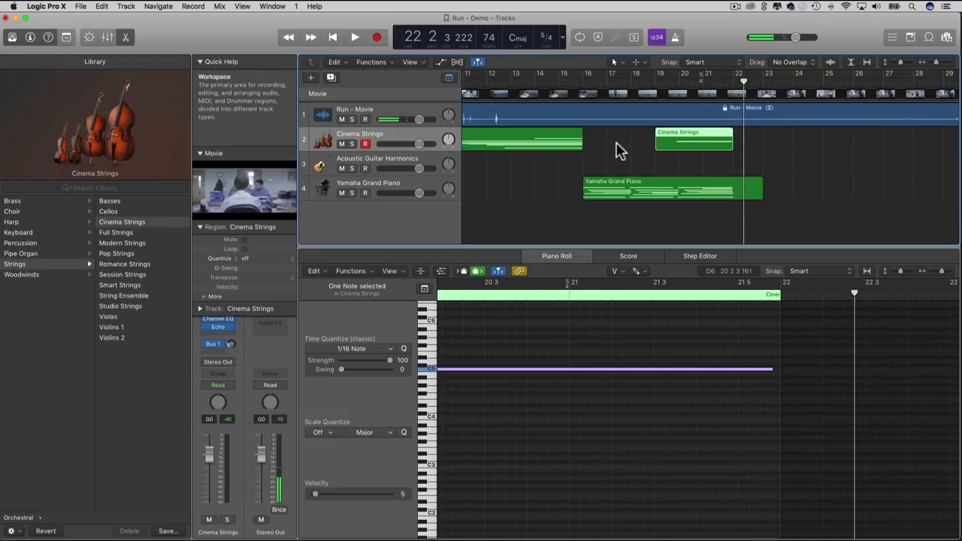
scroll(620, 147, "left", 2)
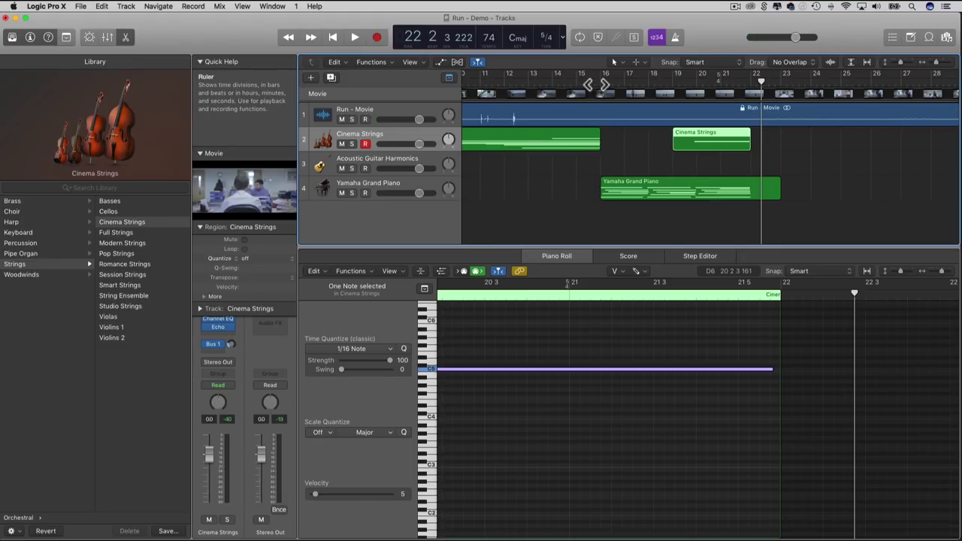
left_click(596, 84)
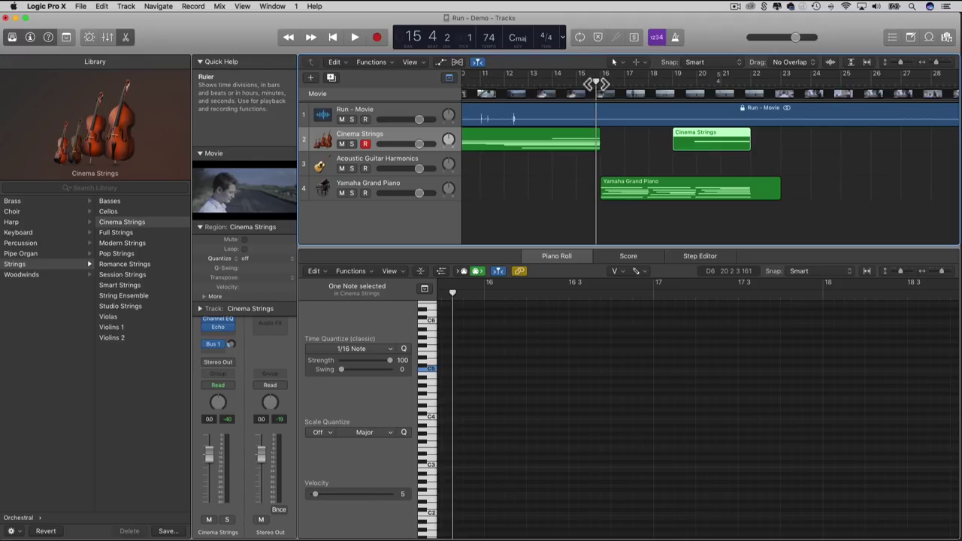
left_click(623, 113)
key("comma")
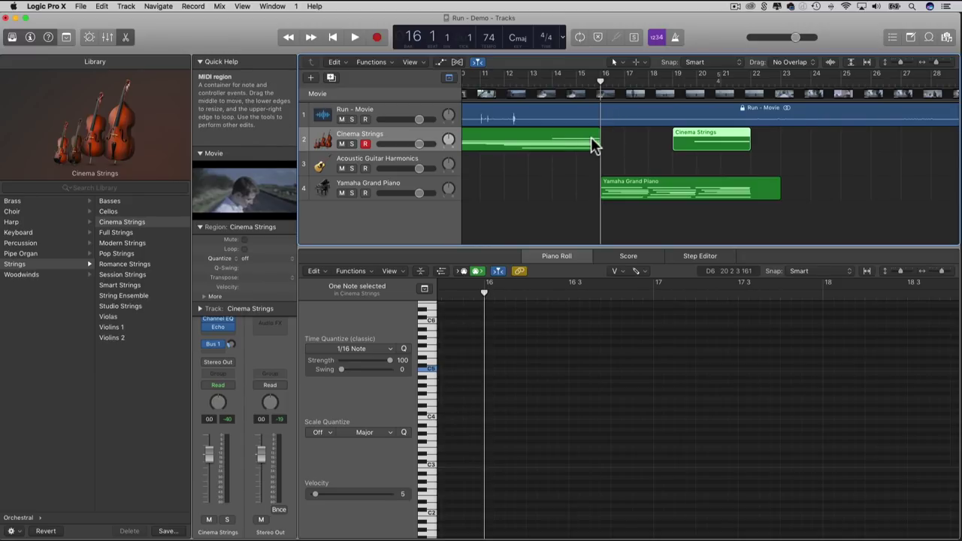
Select the Acoustic Guitar Harmonics track and play its region from about bar 3 to bar 4.
left_click(408, 183)
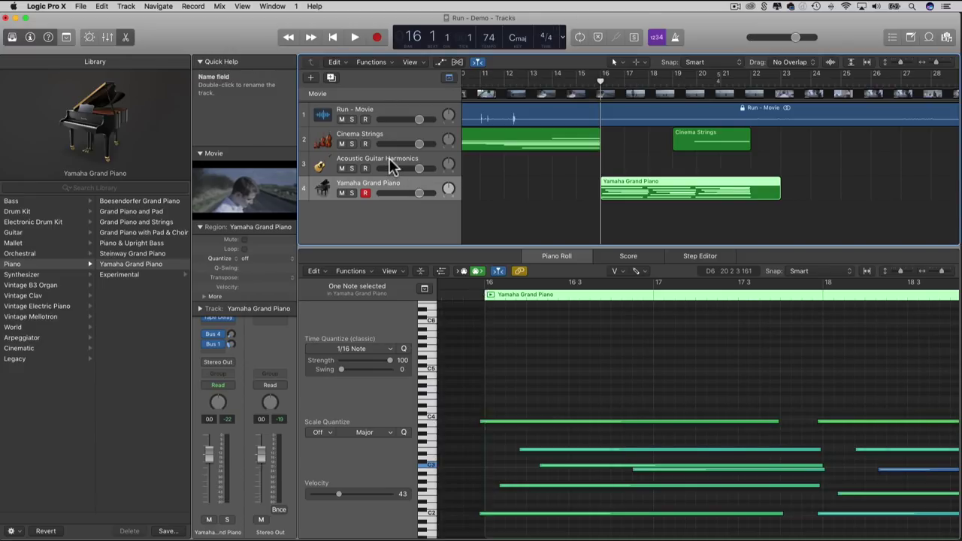
left_click(388, 160)
scroll(499, 178, "left", 10)
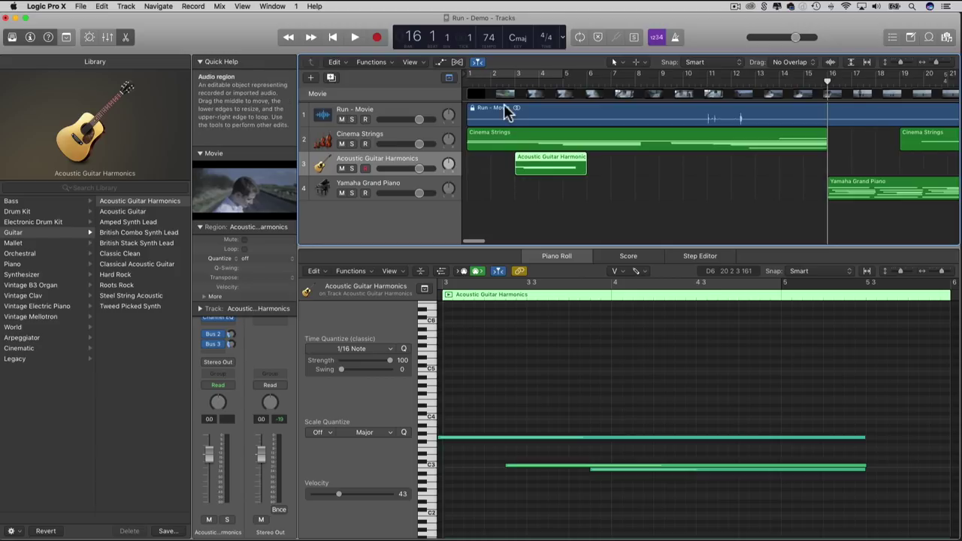
key("space")
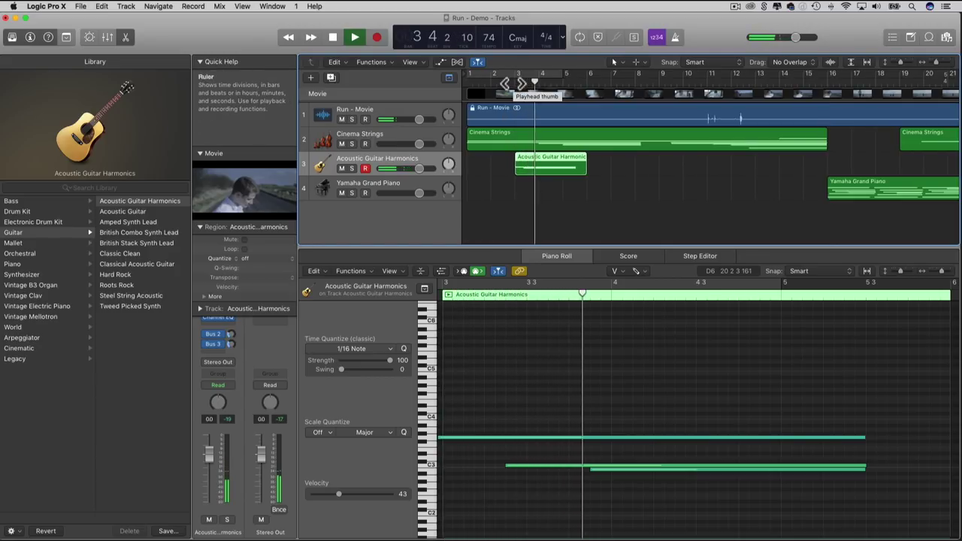
key("space")
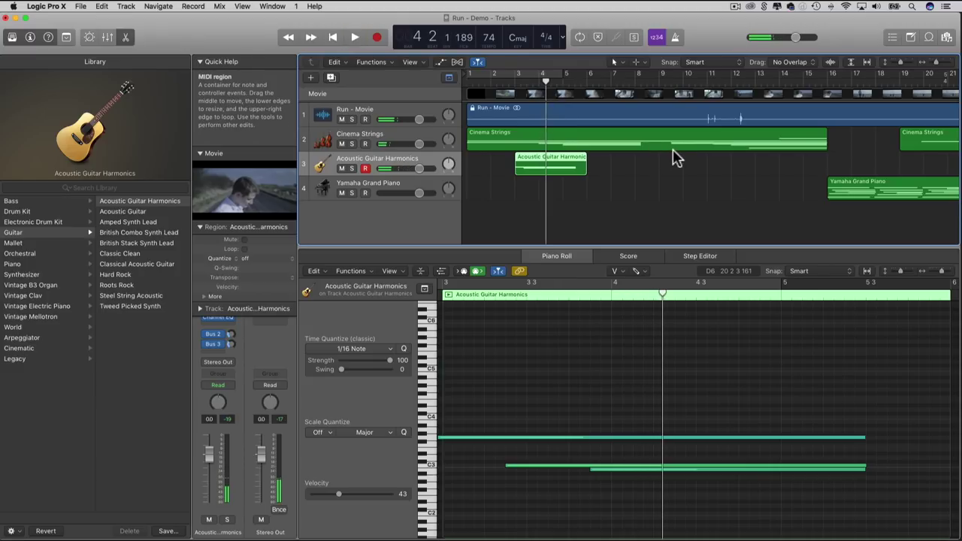
Add a software instrument track below Yamaha Grand Piano and load the Marimba patch from the Mallet category.
scroll(661, 154, "right", 5)
scroll(658, 155, "right", 2)
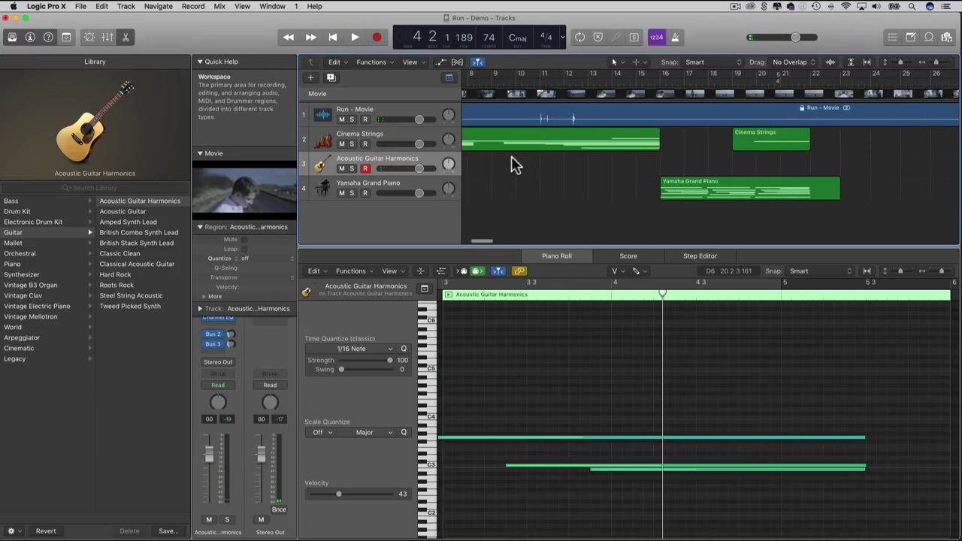
left_click(375, 190)
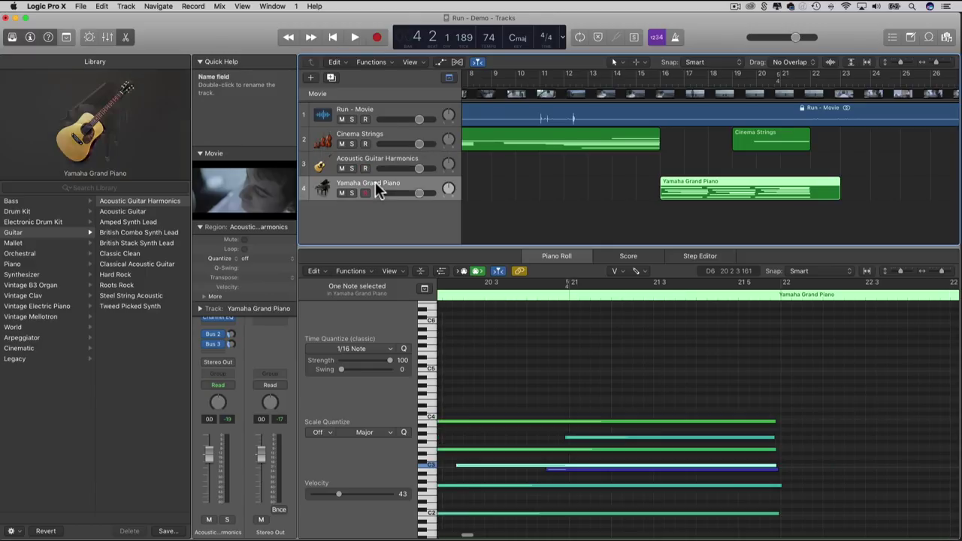
double_click(404, 230)
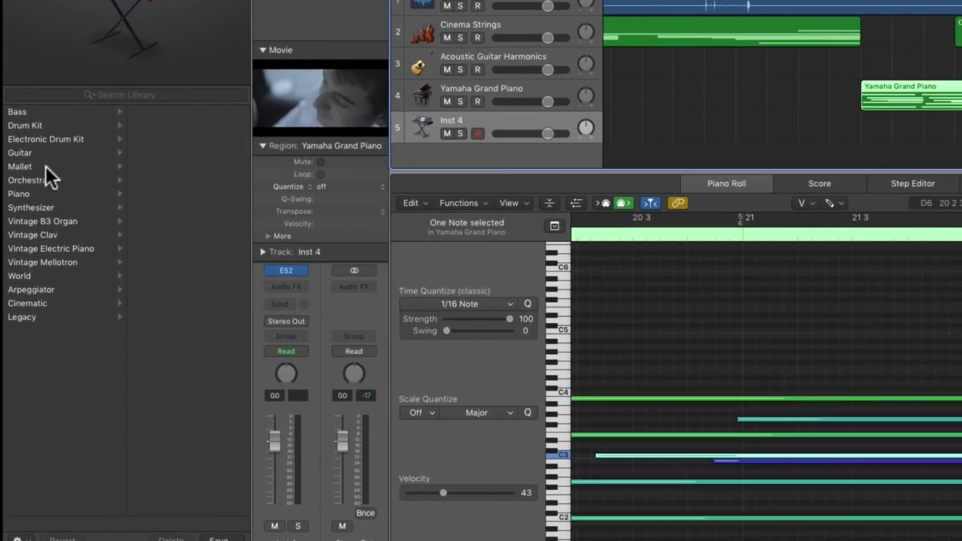
left_click(46, 166)
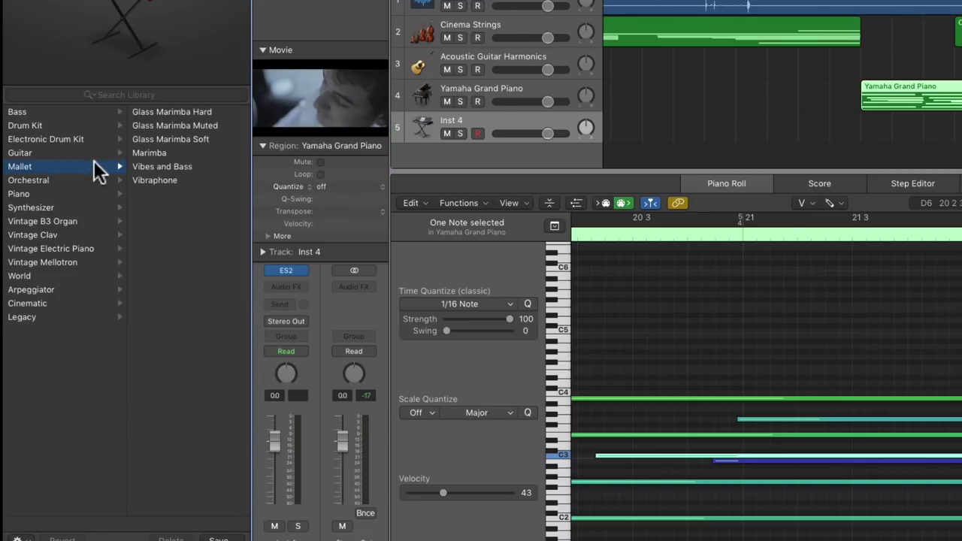
left_click(159, 153)
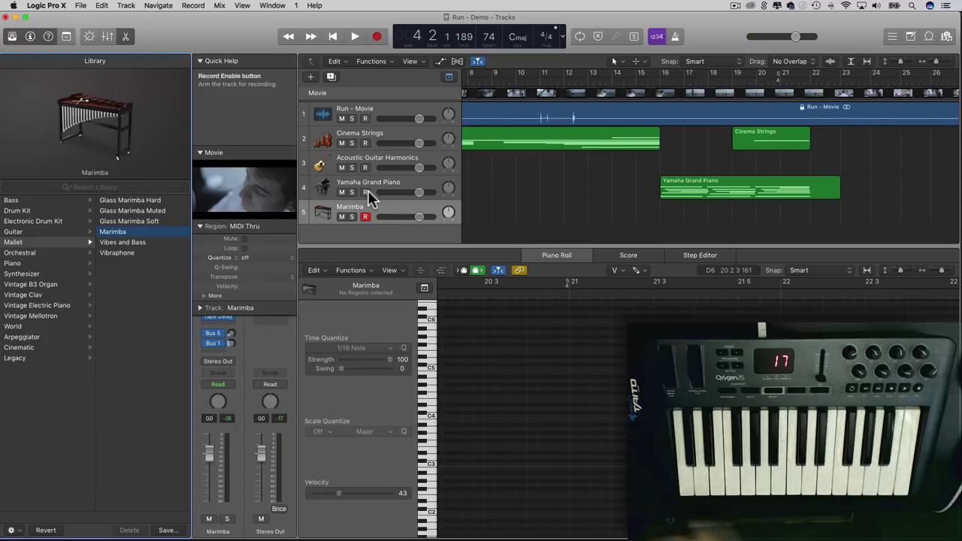
Record a Marimba part against the piano, starting from bar 16 and stopping in bar 19.
left_click(643, 84)
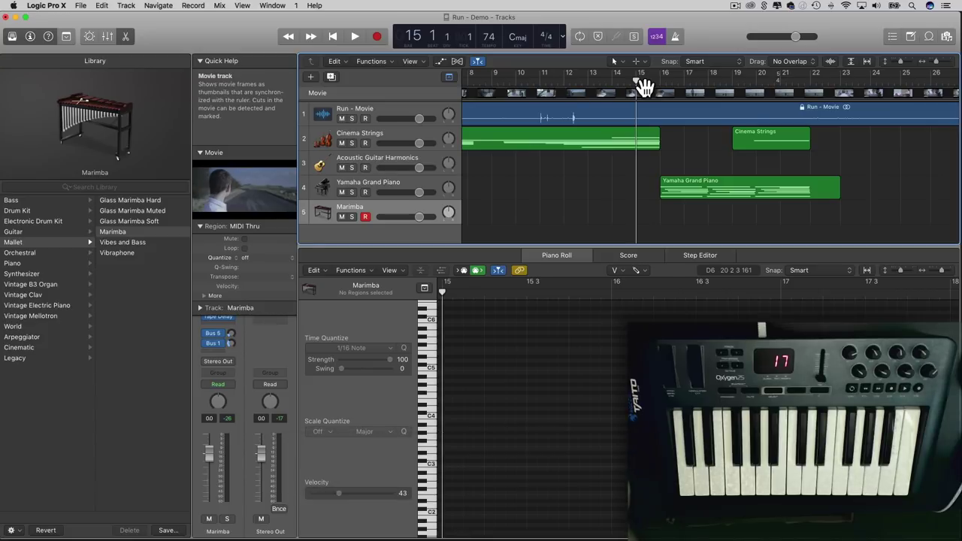
key("period")
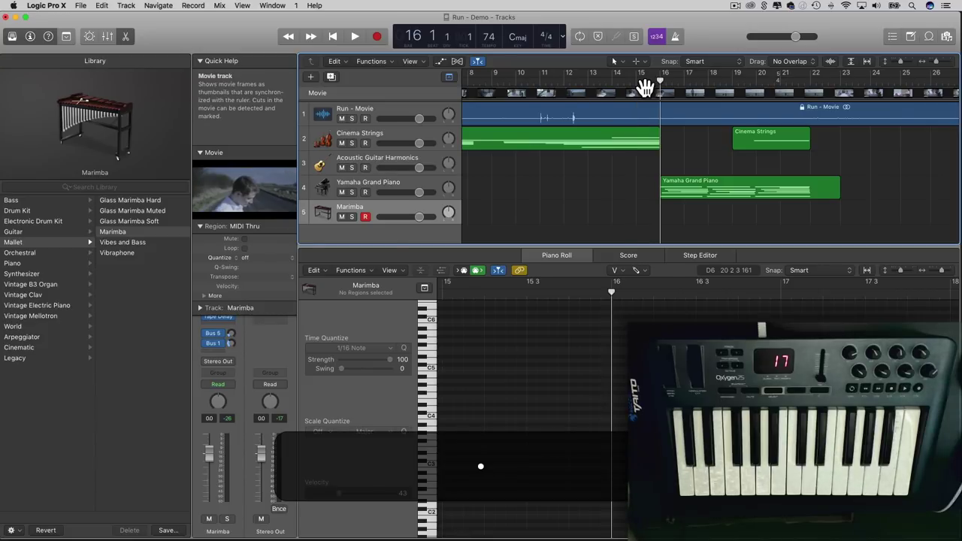
key("r")
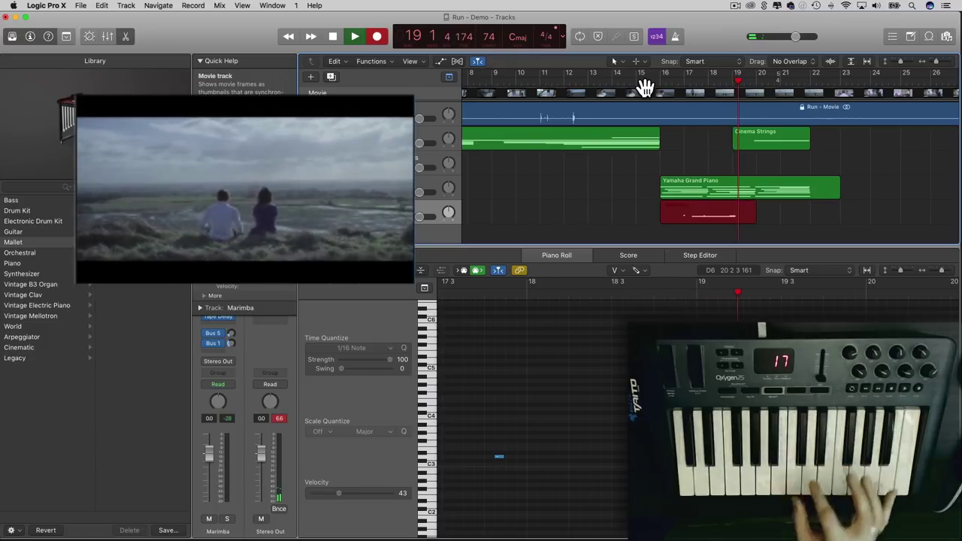
key("space")
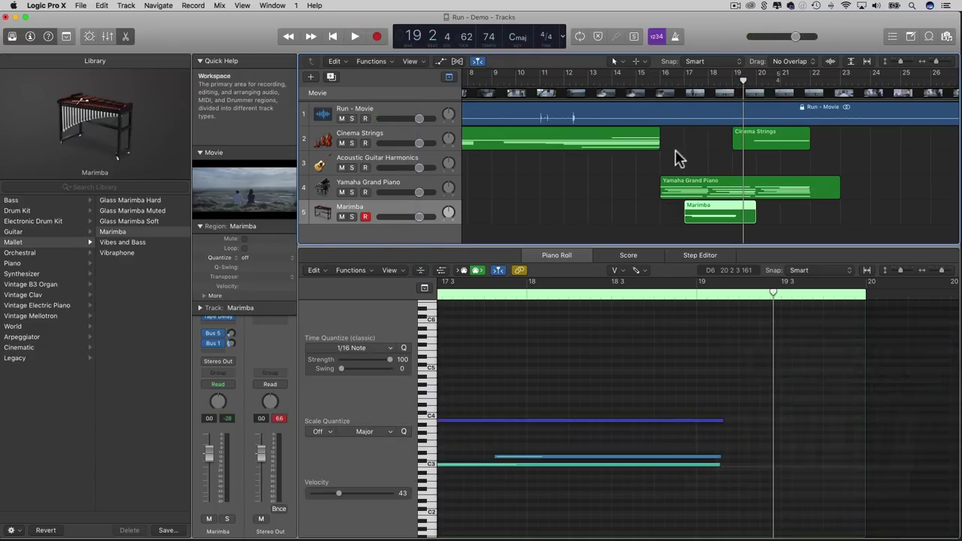
Play from around bar 16 into bar 17 to hear the new Marimba entry with the piano.
scroll(677, 159, "left", 2)
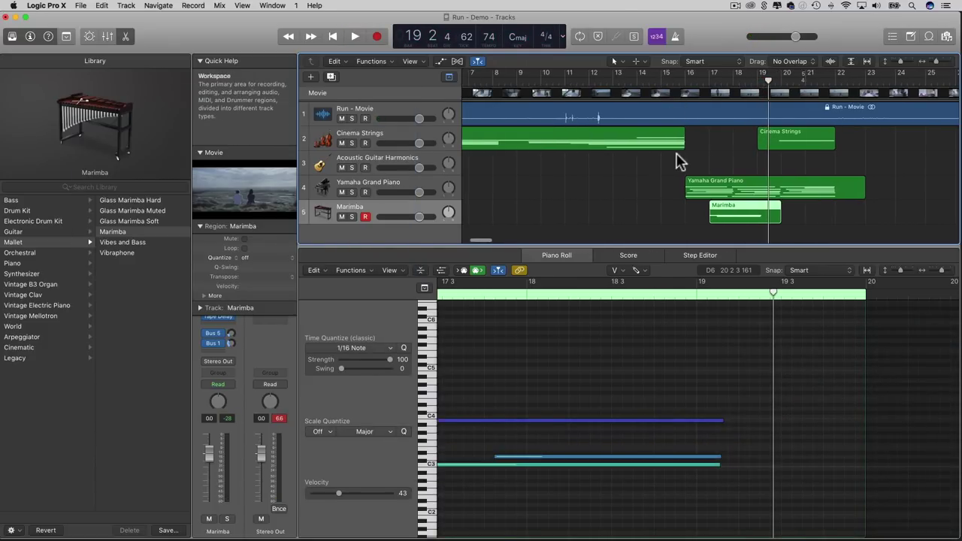
left_click(680, 84)
key("space")
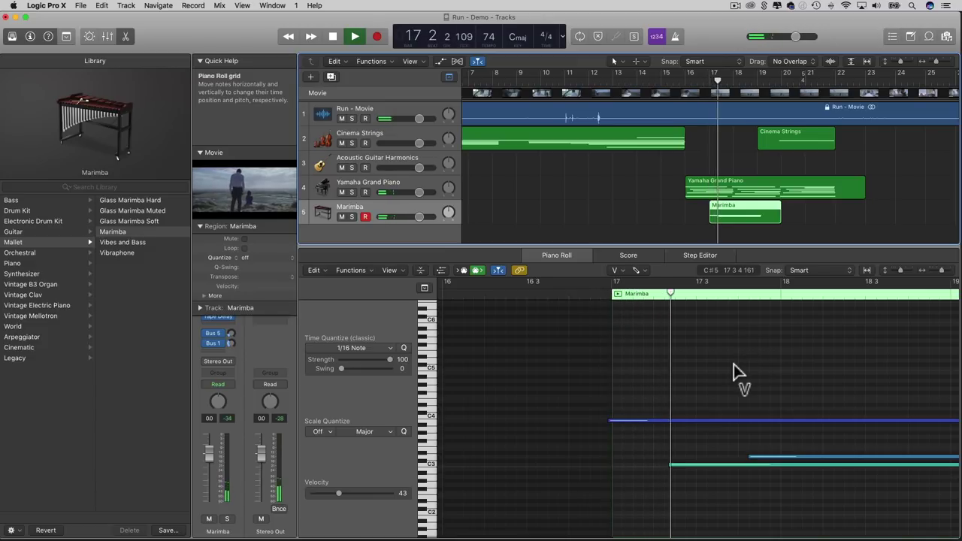
key("space")
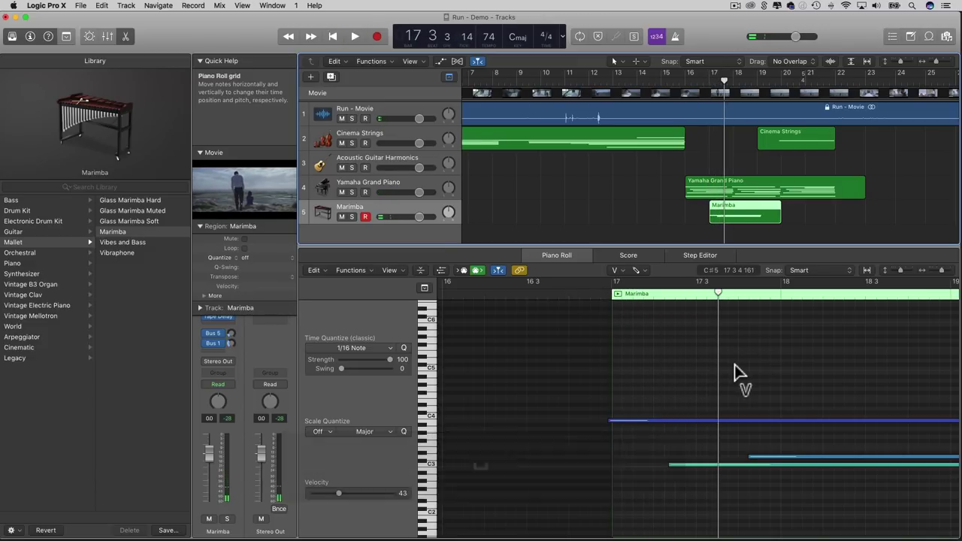
Adjust the velocities of the Marimba notes with the Velocity tool, setting the last-entering note to 24, and return to the Pointer tool.
left_click(696, 421)
left_click_drag(696, 421, 697, 418)
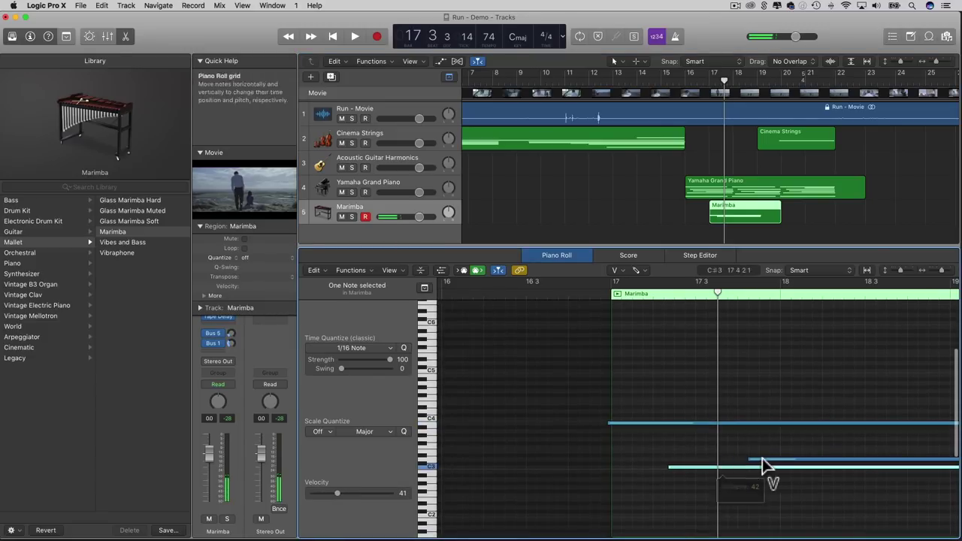
left_click_drag(771, 459, 770, 458)
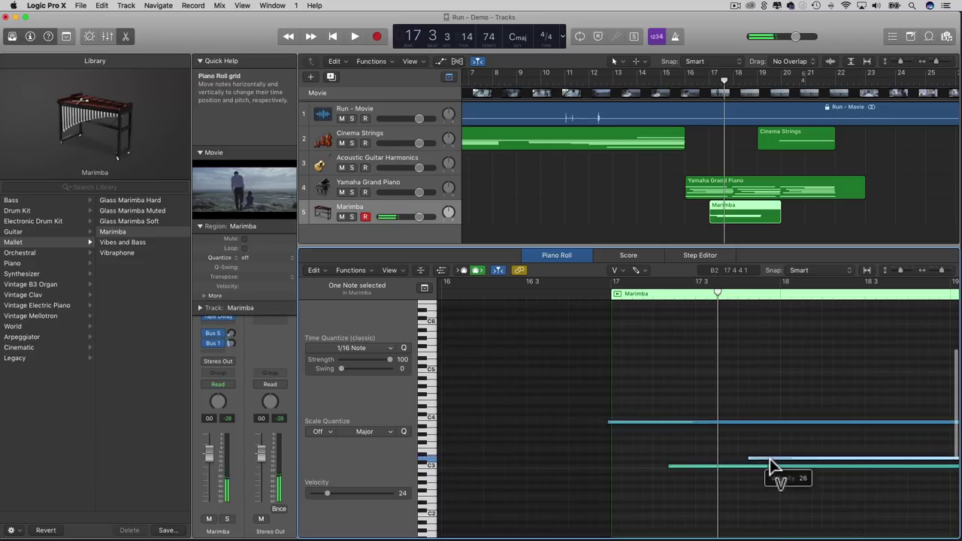
key("t")
left_click(730, 319)
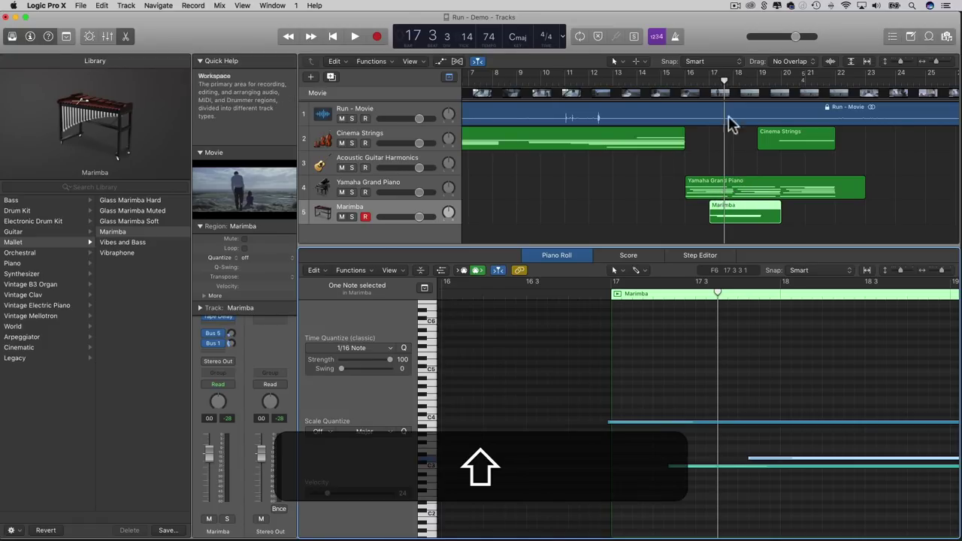
Open the Yamaha Grand Piano region in the Piano Roll and play from bar 16 into bar 17 to check its notes.
left_click(715, 78)
left_click(710, 79)
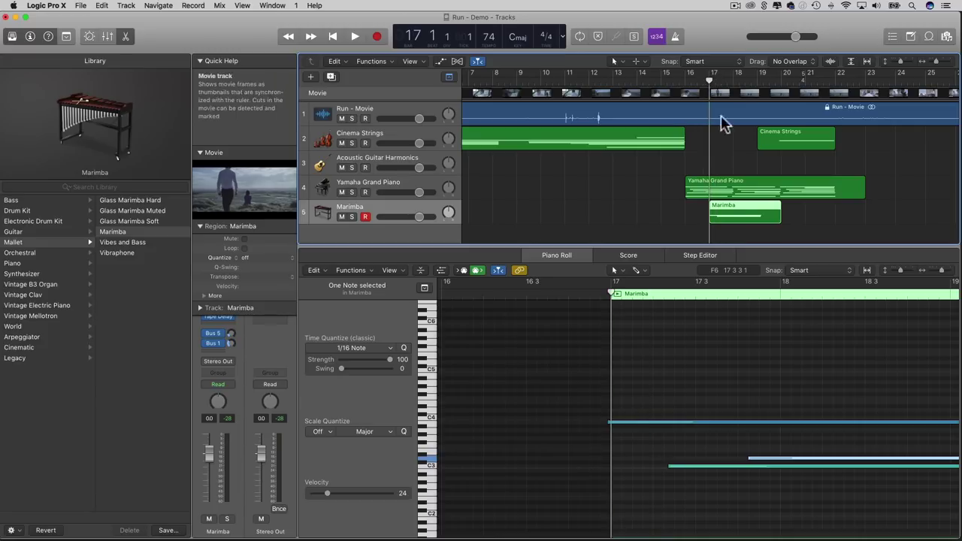
left_click(723, 186)
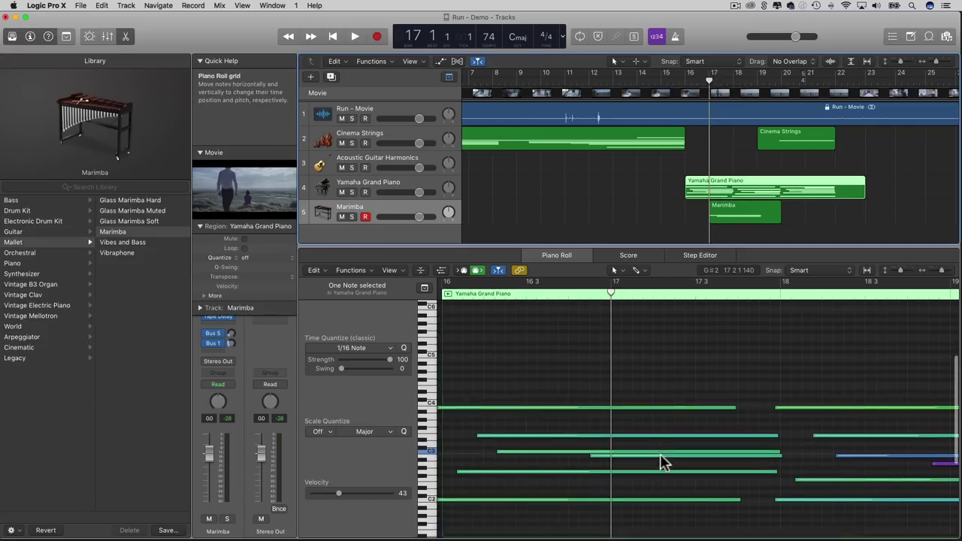
scroll(635, 453, "down", 2)
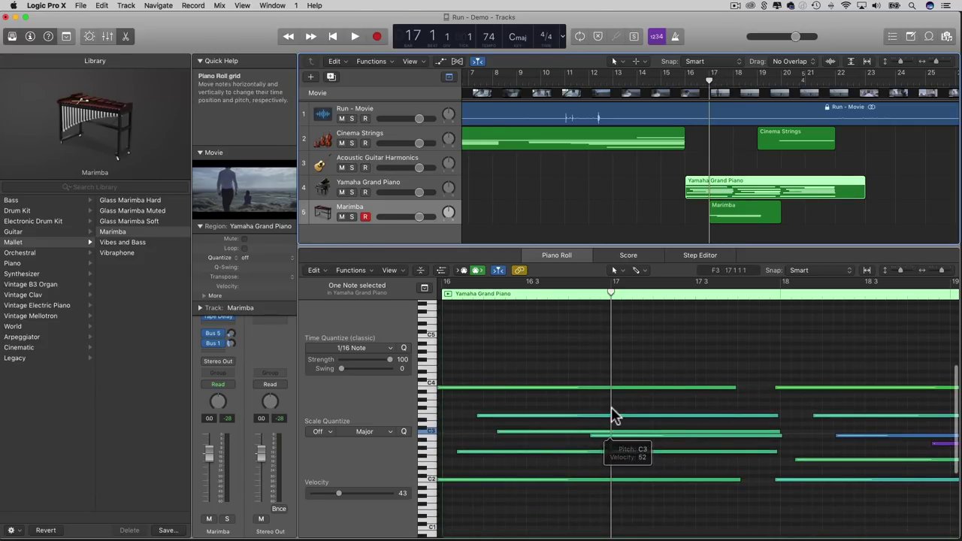
key("comma")
key("space")
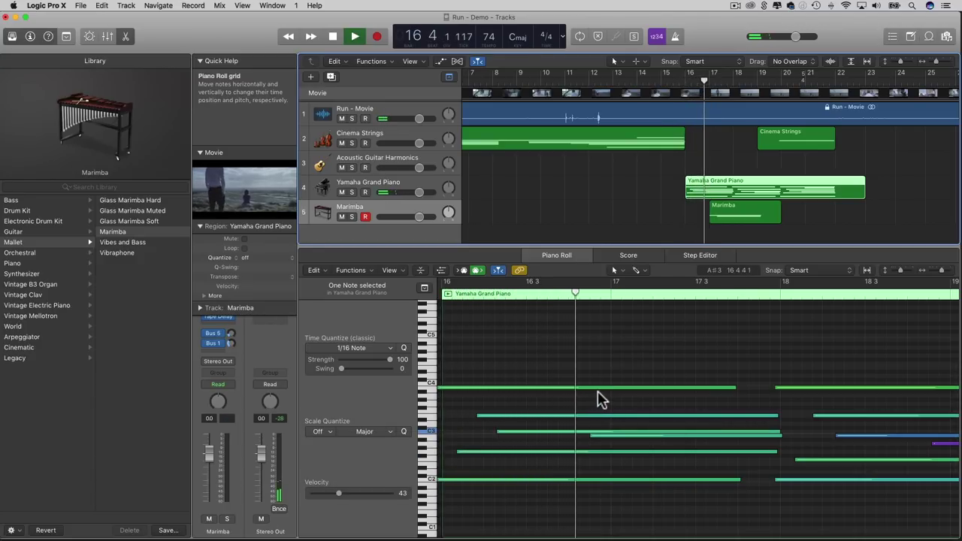
key("space")
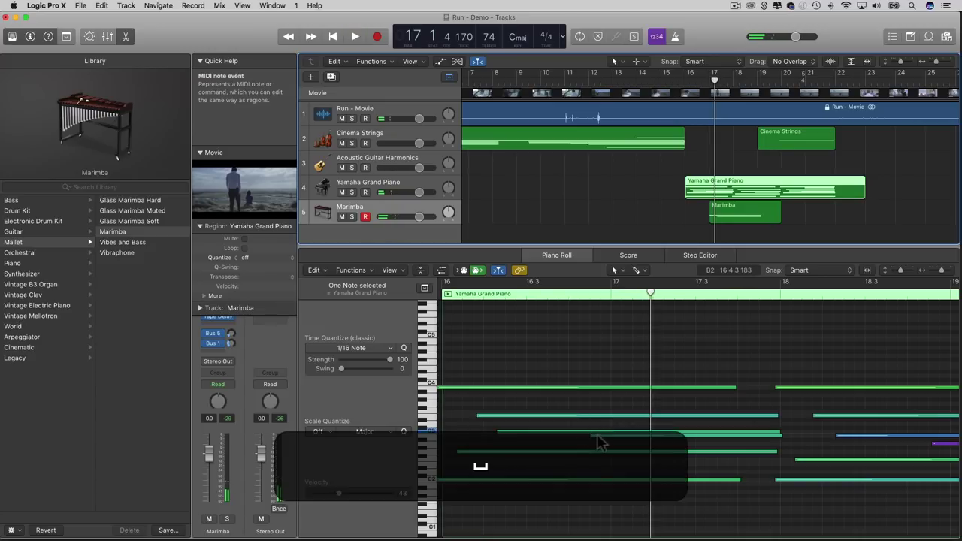
Move the start of the Yamaha Grand Piano B2 note before bar 17 earlier, to about beat 4 of bar 16, checking its timing in playback.
left_click_drag(597, 435, 548, 437)
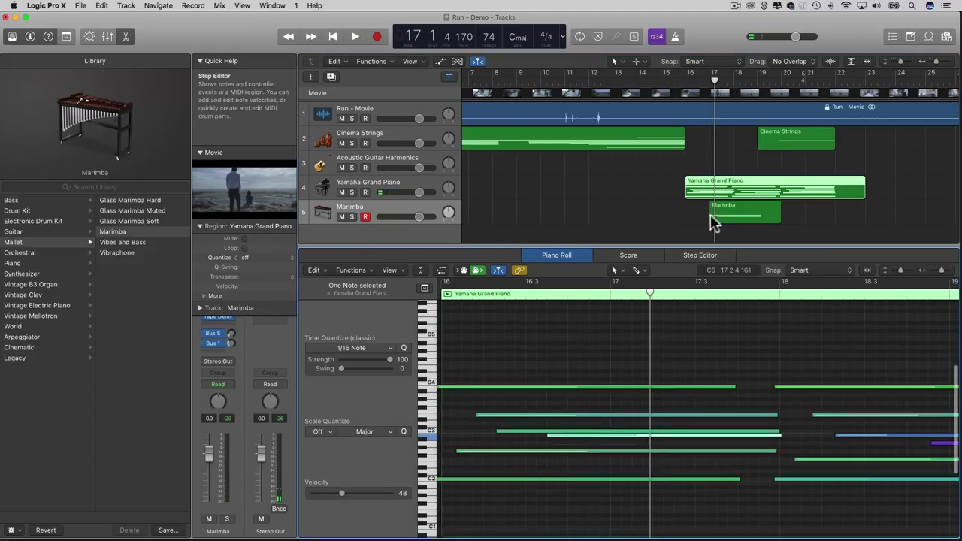
left_click(680, 81)
key("space")
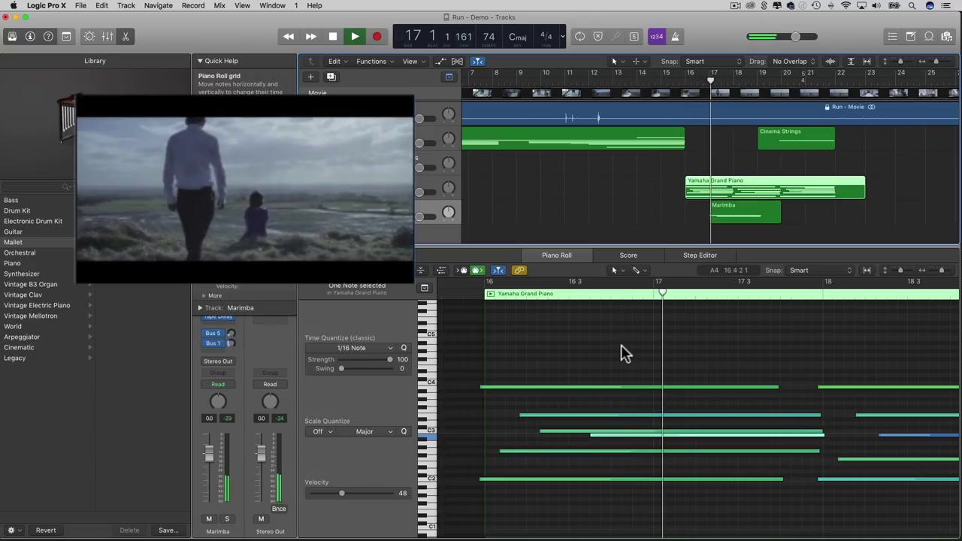
key("space")
left_click_drag(592, 434, 611, 443)
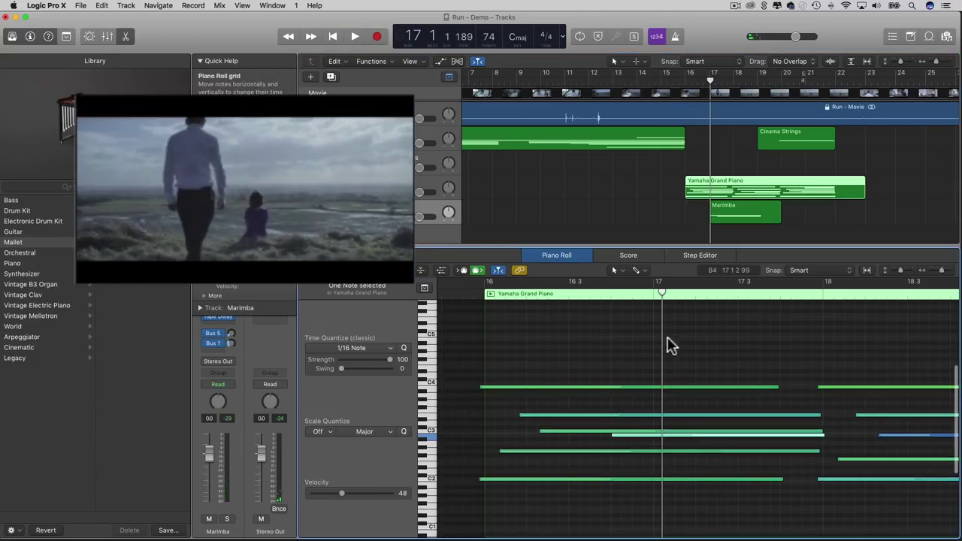
Play from around the piano's entry to bar 22 to check piano, Marimba and strings against the picture.
key("comma")
key("comma")
key("space")
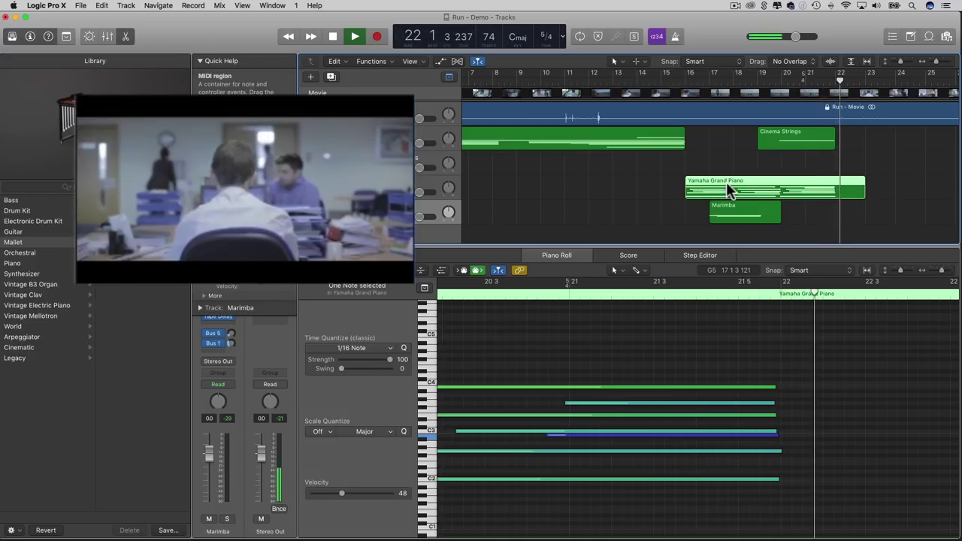
key("space")
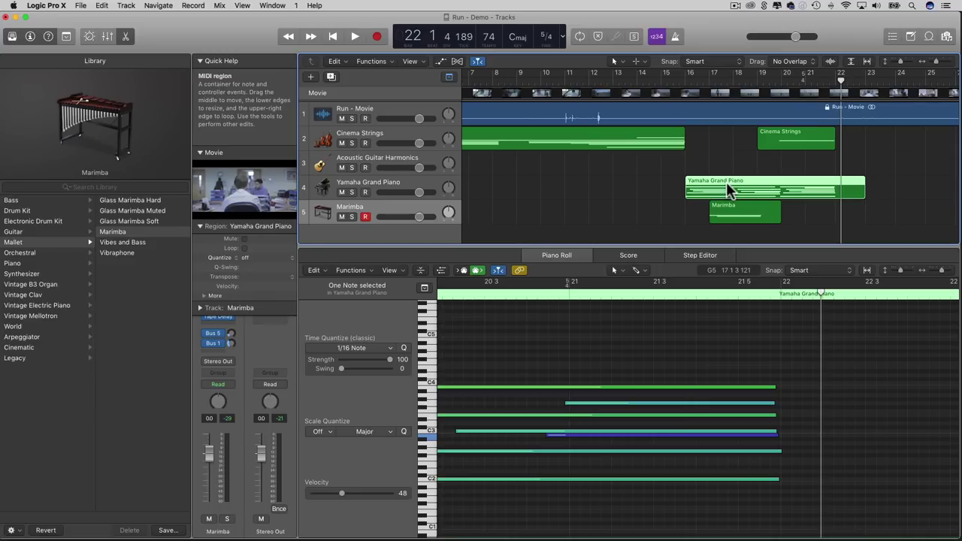
Return to the project start, open the movie in an enlarged floating window and start playing the scored scene.
key("Return")
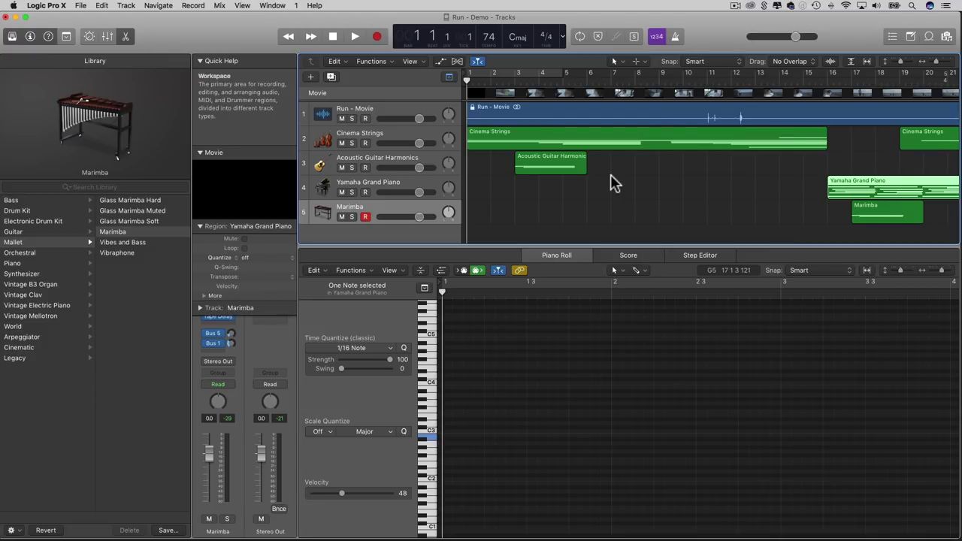
double_click(264, 195)
left_click_drag(703, 138, 299, 101)
left_click_drag(497, 282, 622, 356)
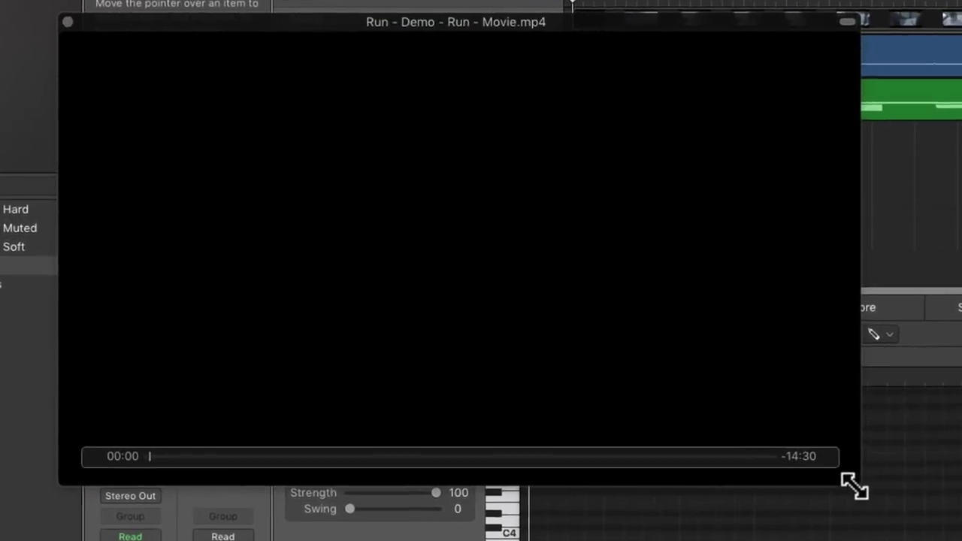
key("space")
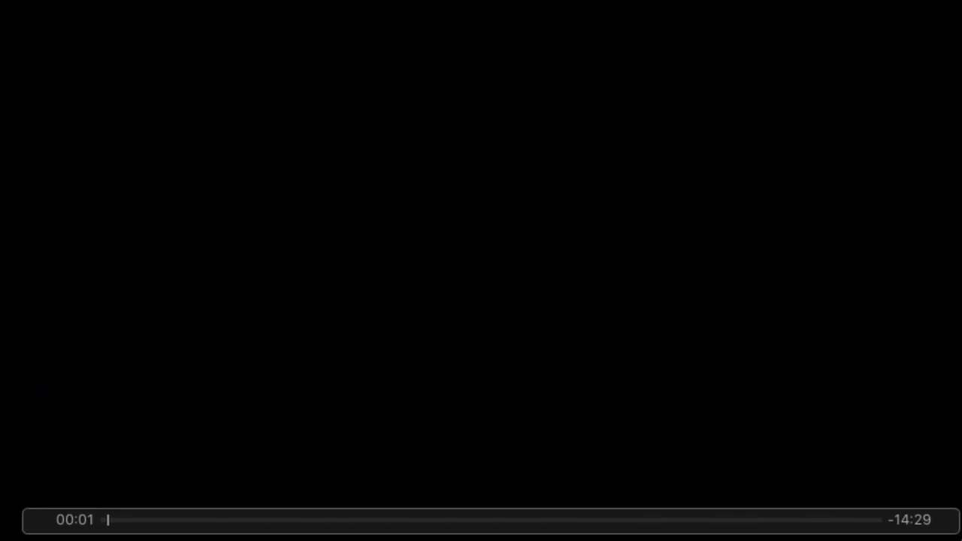